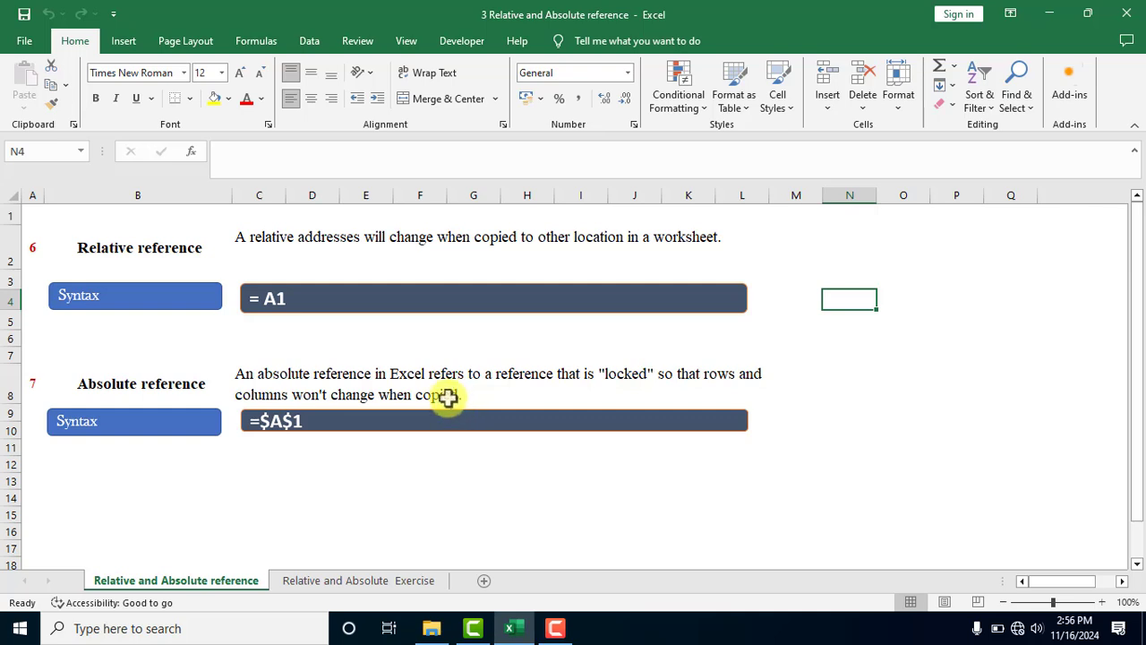
Step: Open the Relative and Absolute Exercise sheet
{"action": "left_click", "coordinate": [368, 583]}
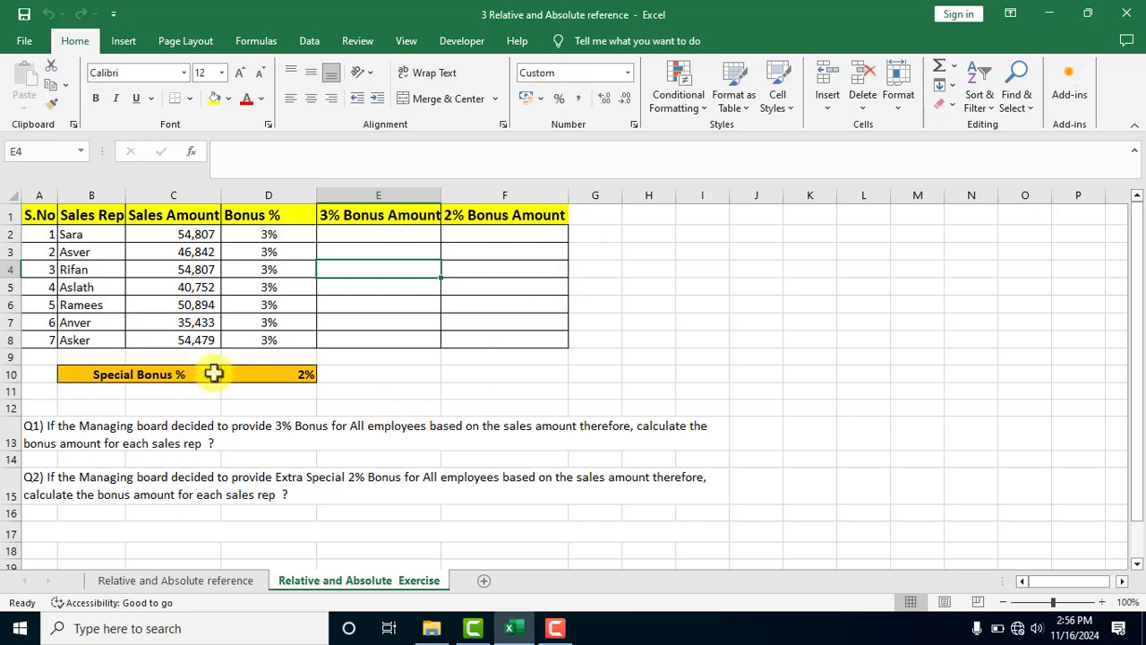
{"action": "left_click", "coordinate": [650, 376]}
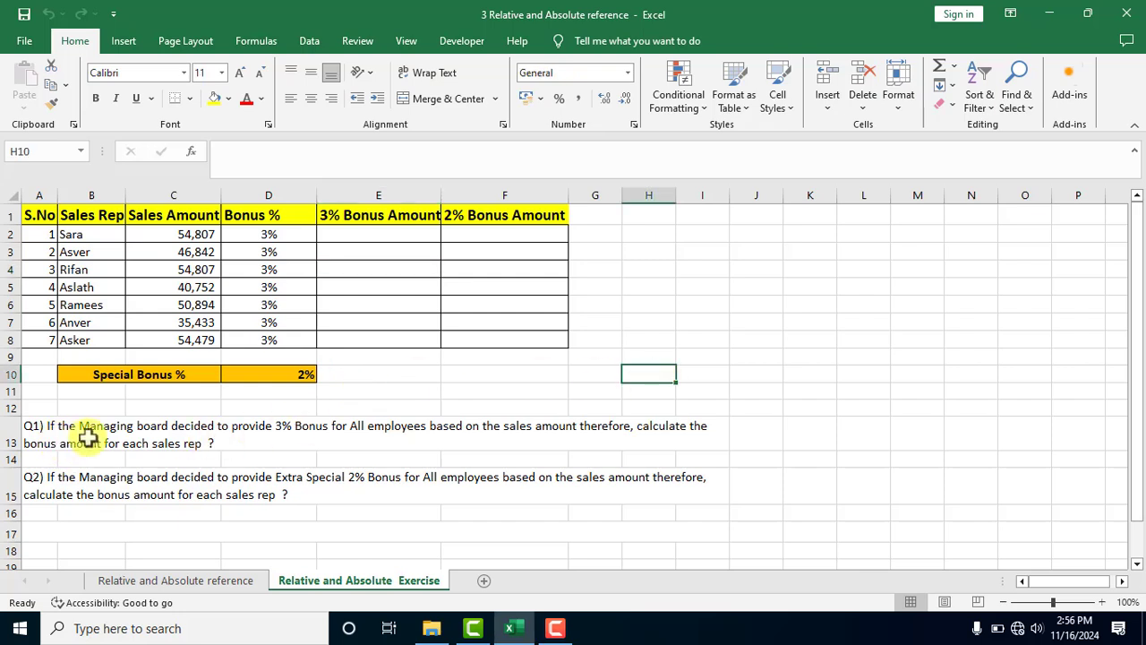
{"action": "left_click", "coordinate": [382, 231]}
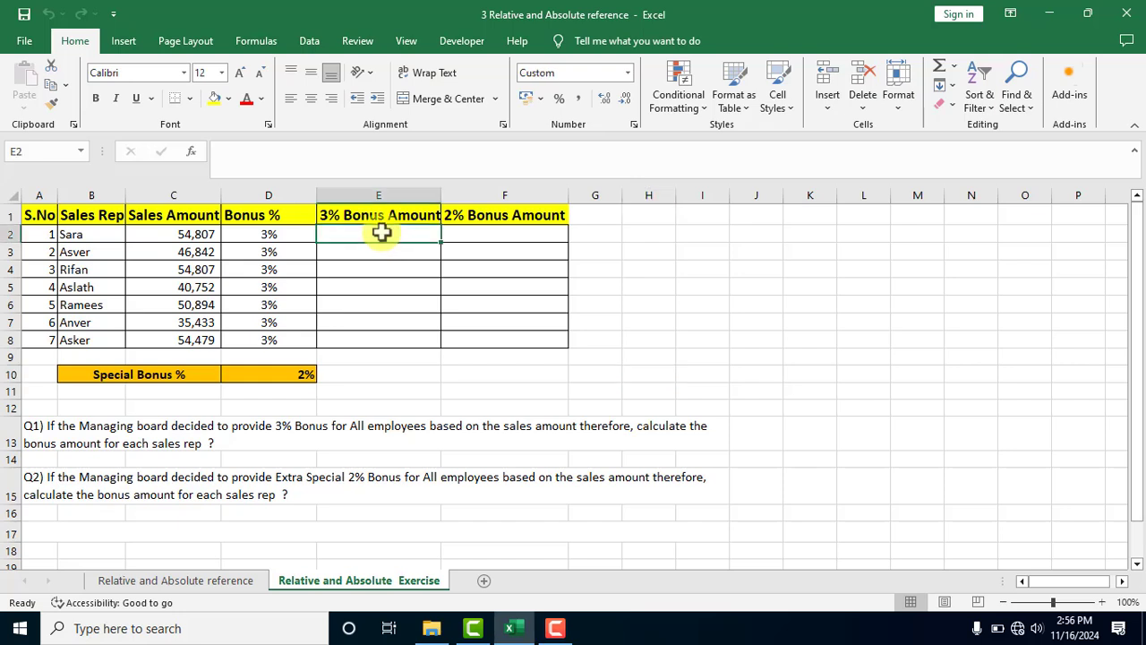
{"action": "left_click", "coordinate": [273, 234]}
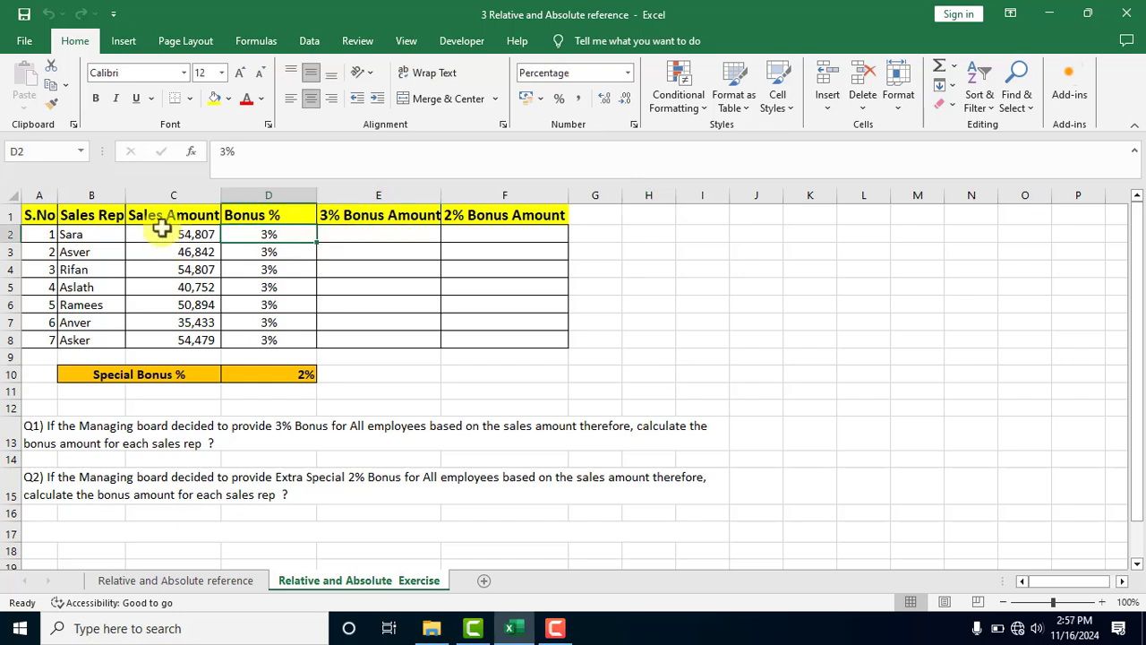
Step: Calculate the first sales rep's 3% bonus amount in E2 with the relative formula =C2*D2
{"action": "left_click", "coordinate": [333, 233]}
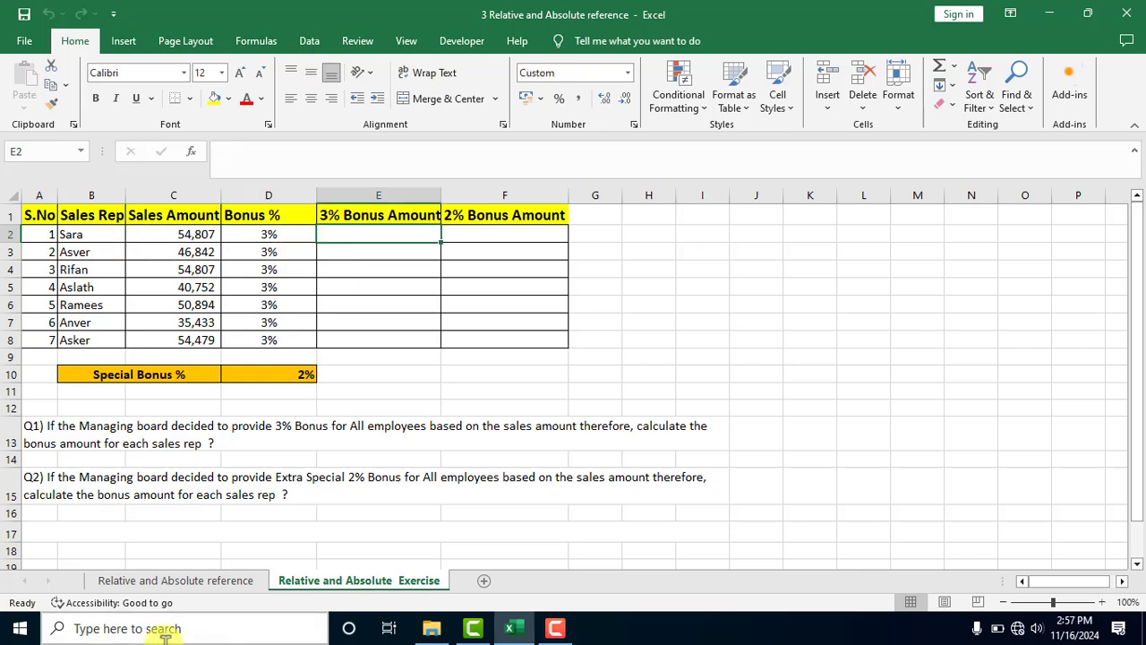
{"action": "type", "text": "="}
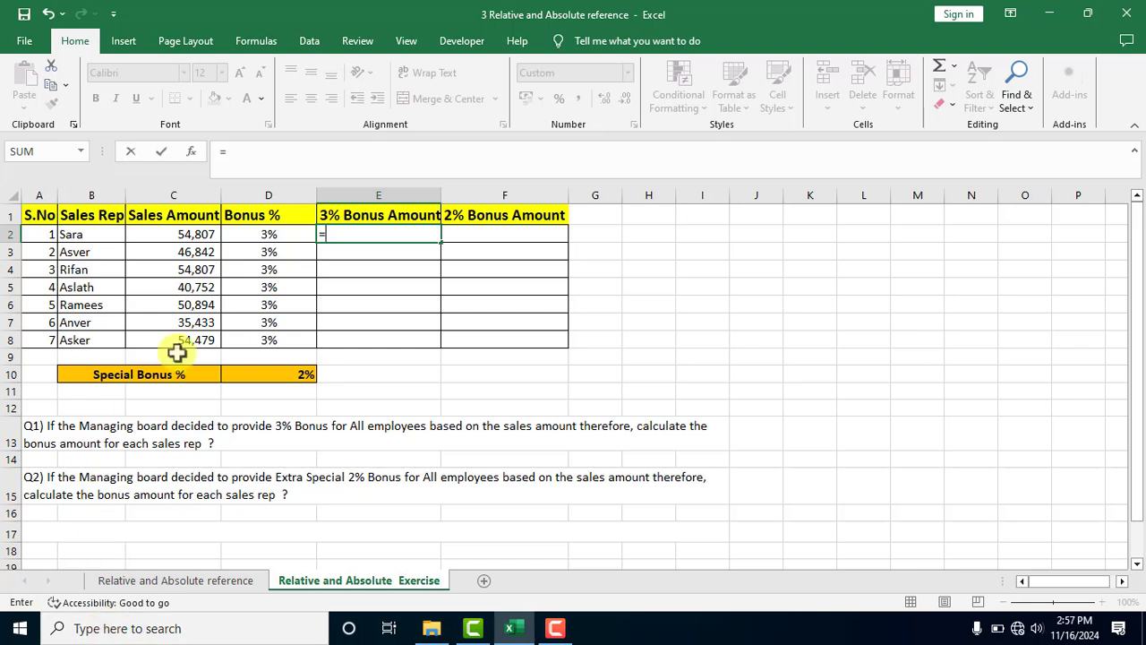
{"action": "left_click", "coordinate": [205, 232]}
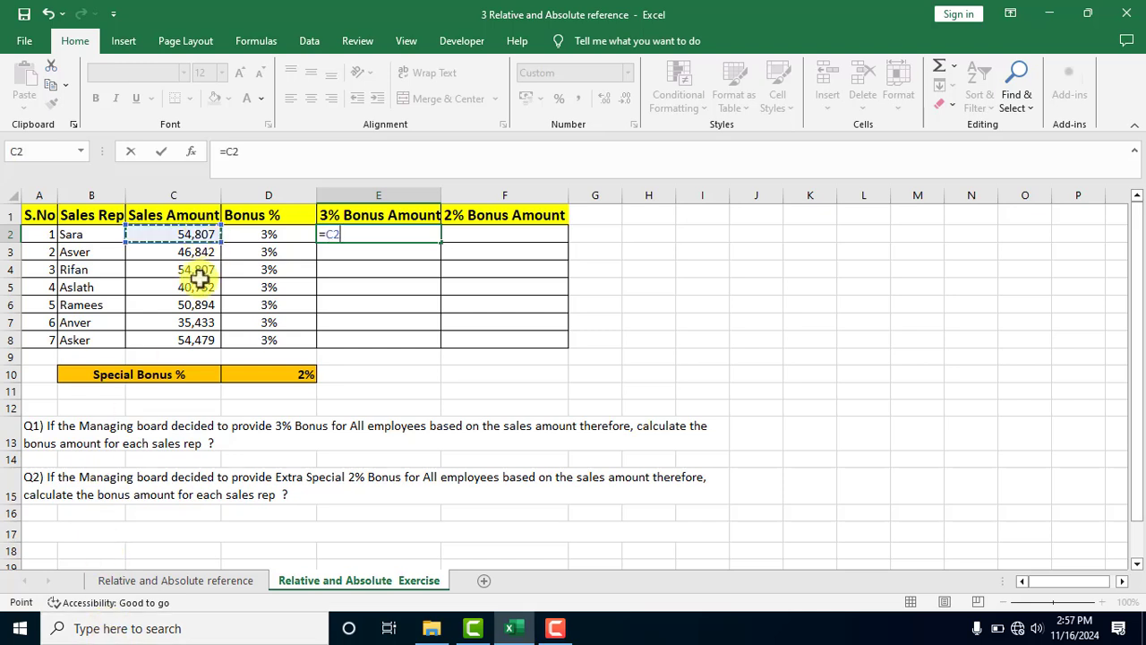
{"action": "type", "text": "*"}
{"action": "left_click", "coordinate": [267, 234]}
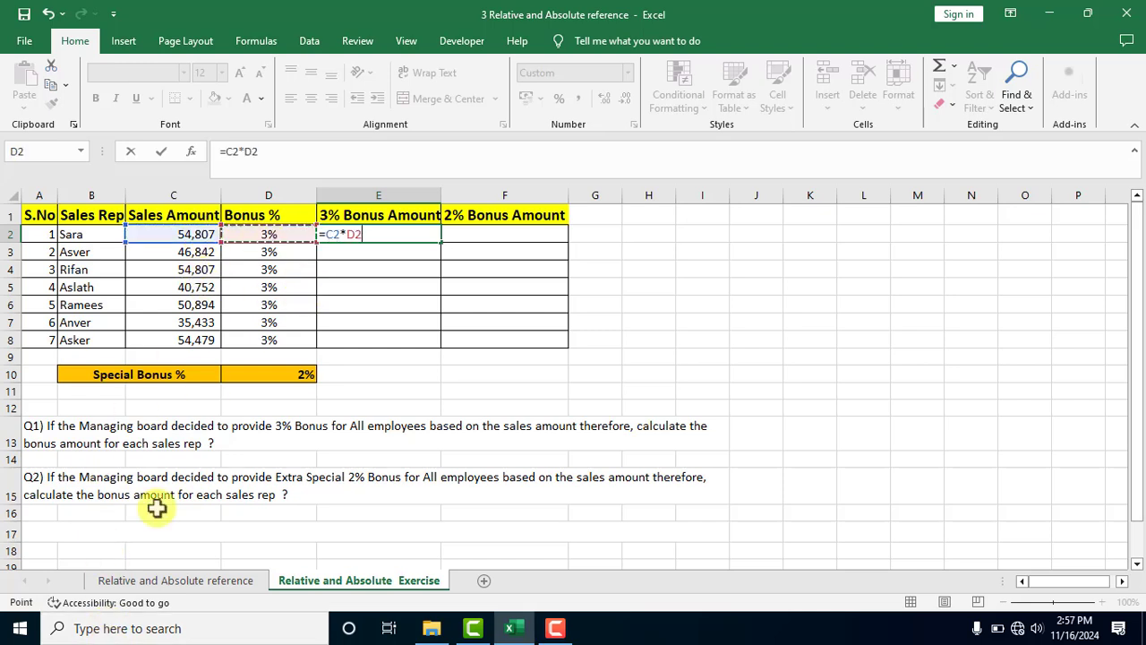
{"action": "key", "text": "Return"}
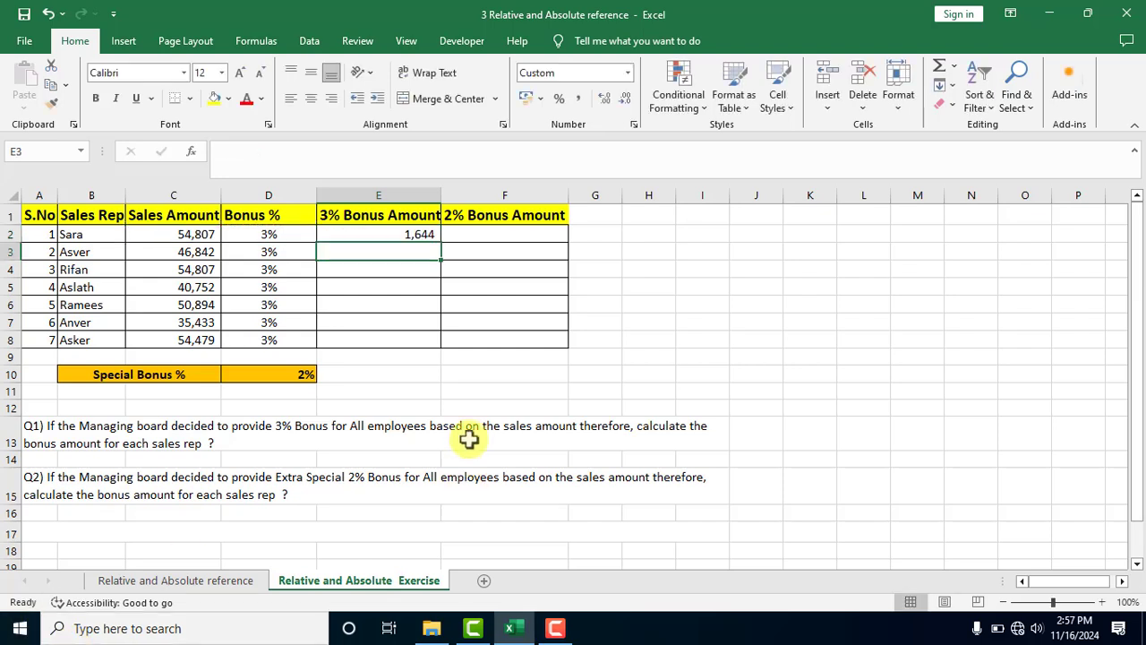
Step: Fill the E2 bonus formula down the 3% Bonus Amount column to E8
{"action": "left_click", "coordinate": [426, 234]}
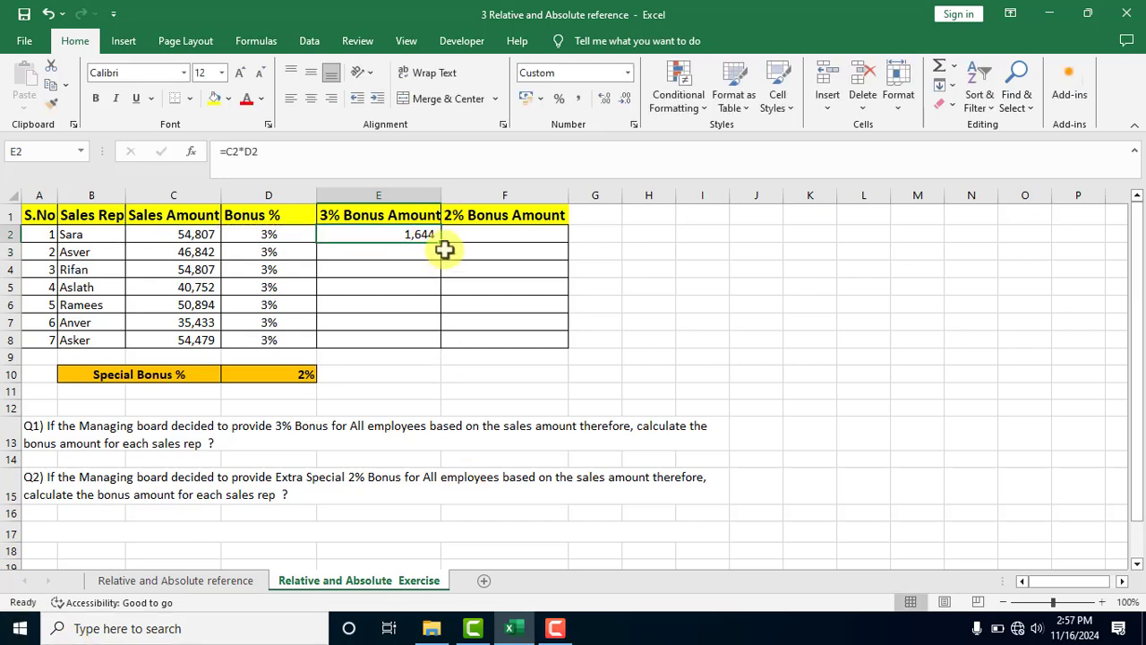
{"action": "left_click_drag", "start_coordinate": [441, 243], "coordinate": [433, 350]}
{"action": "left_click", "coordinate": [458, 286]}
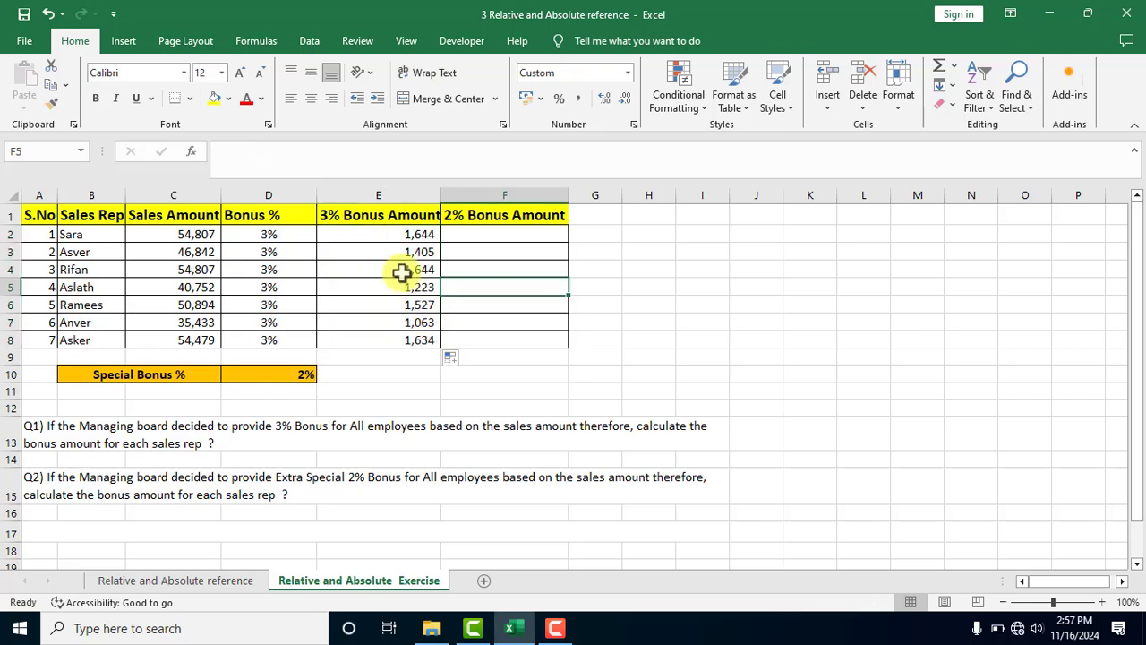
{"action": "left_click", "coordinate": [391, 305]}
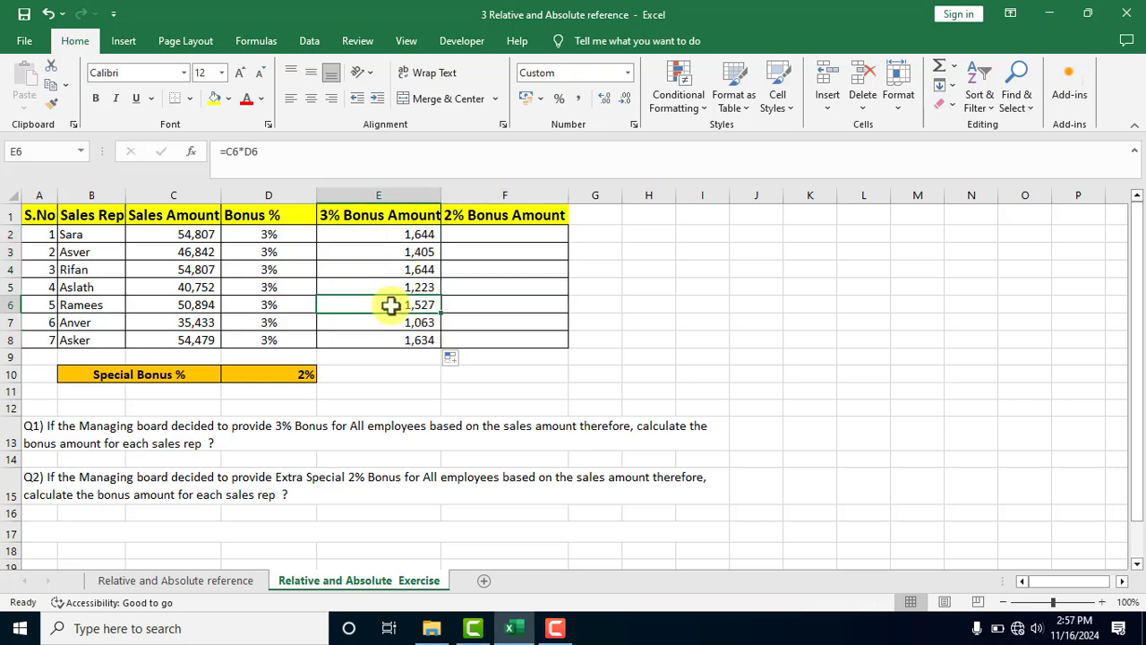
{"action": "left_click", "coordinate": [779, 345]}
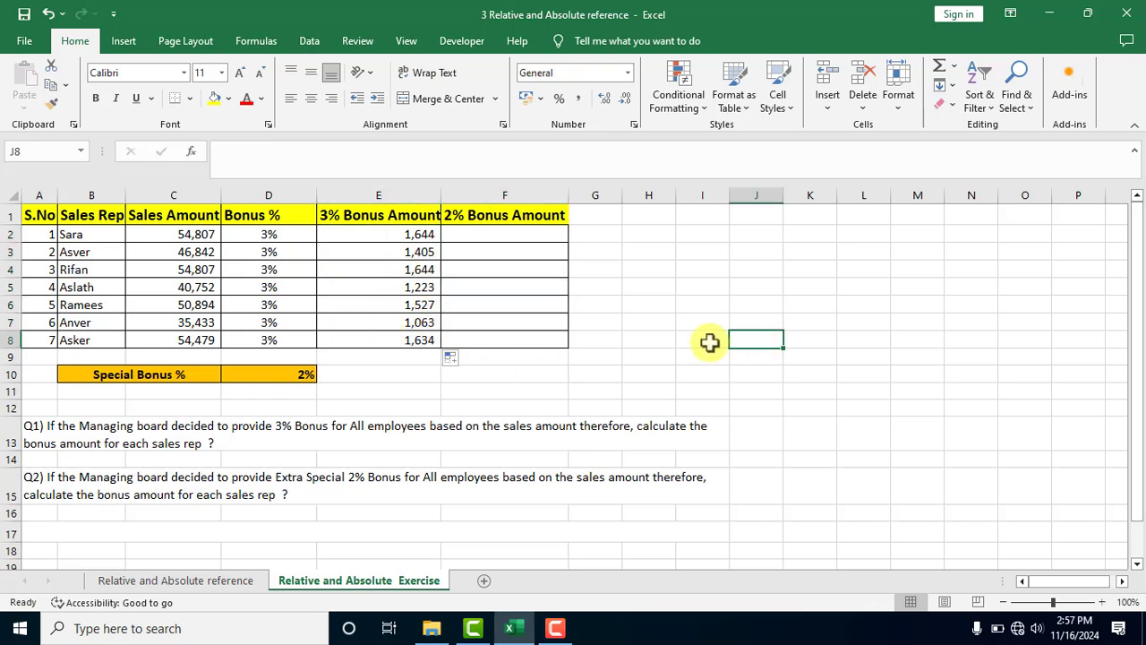
{"action": "left_click", "coordinate": [515, 391]}
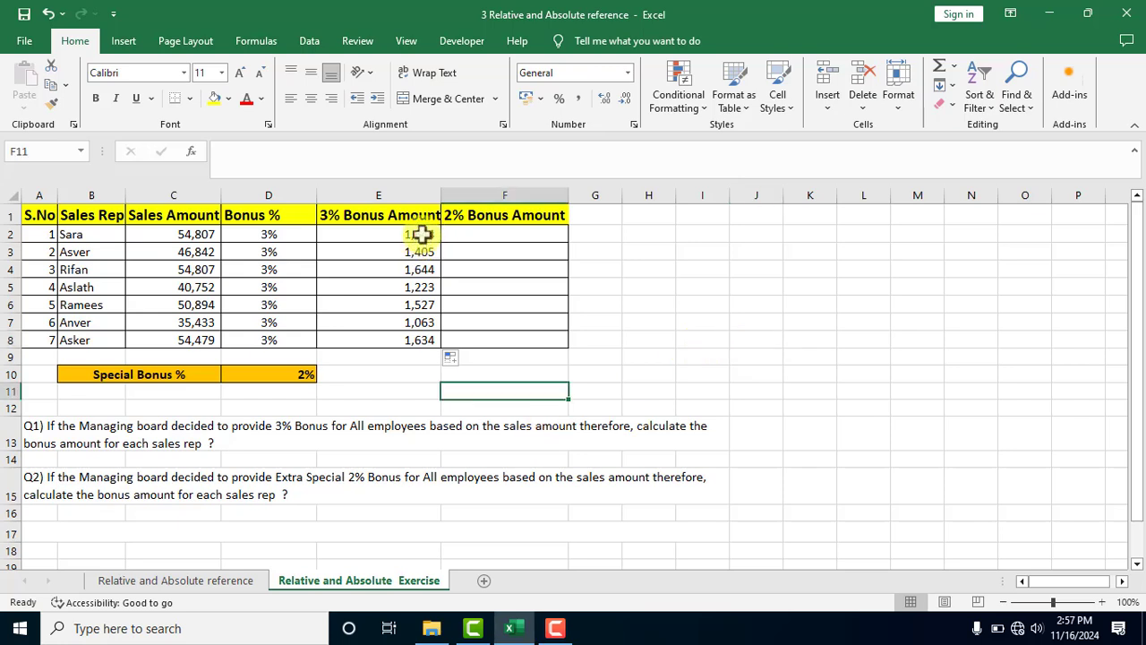
{"action": "left_click", "coordinate": [421, 233]}
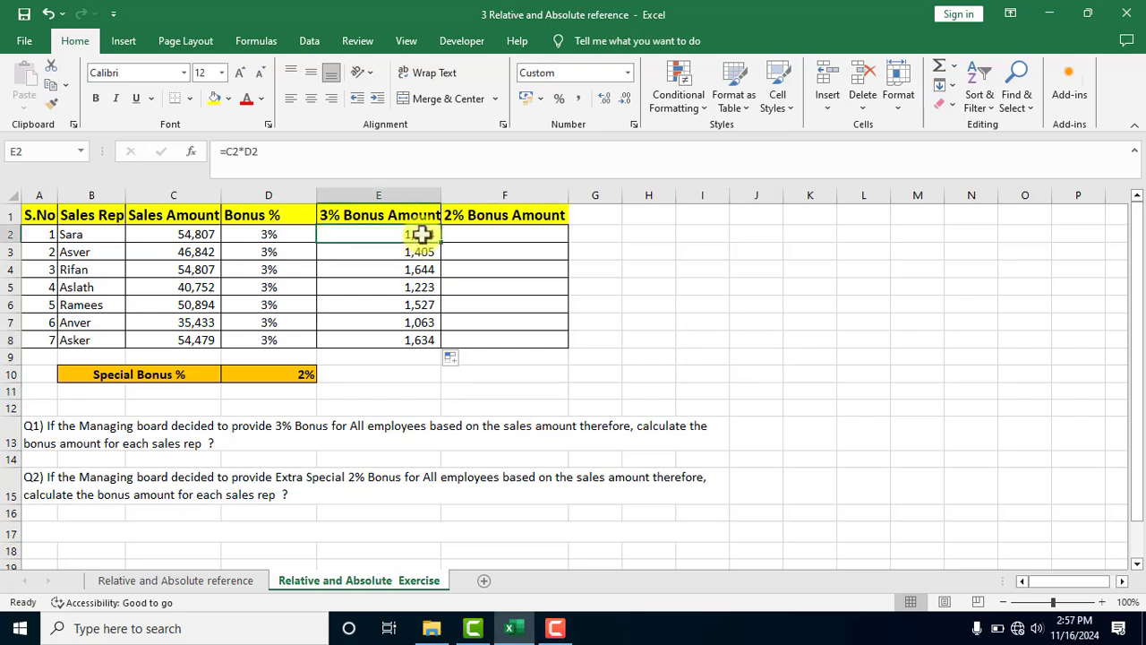
{"action": "left_click", "coordinate": [1018, 319]}
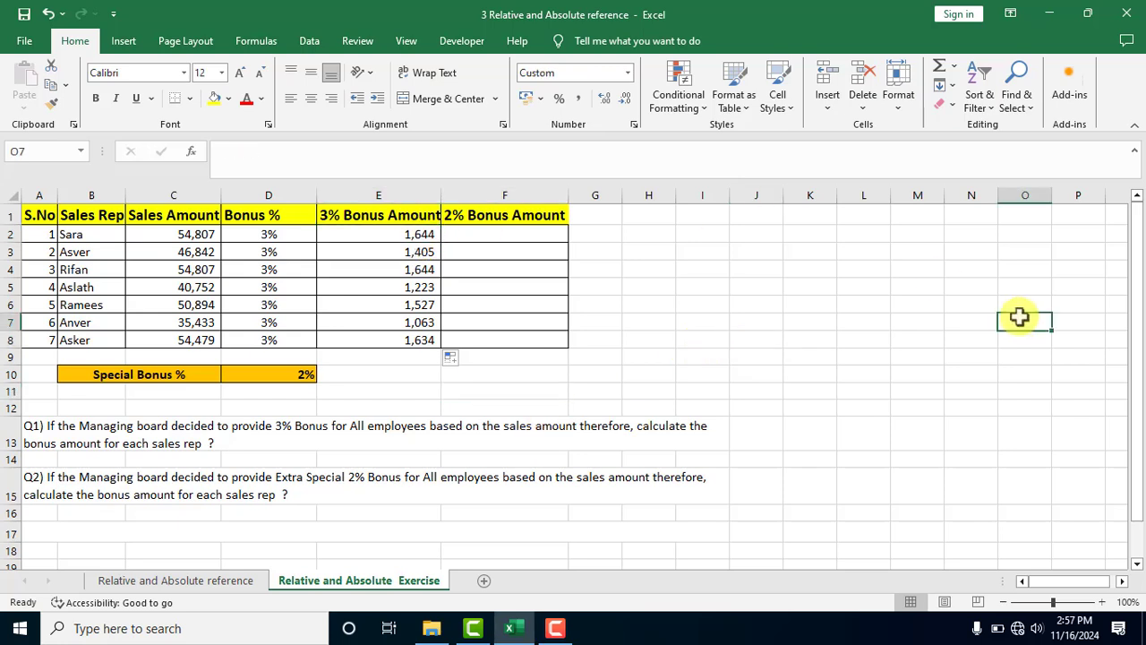
{"action": "left_click", "coordinate": [814, 254]}
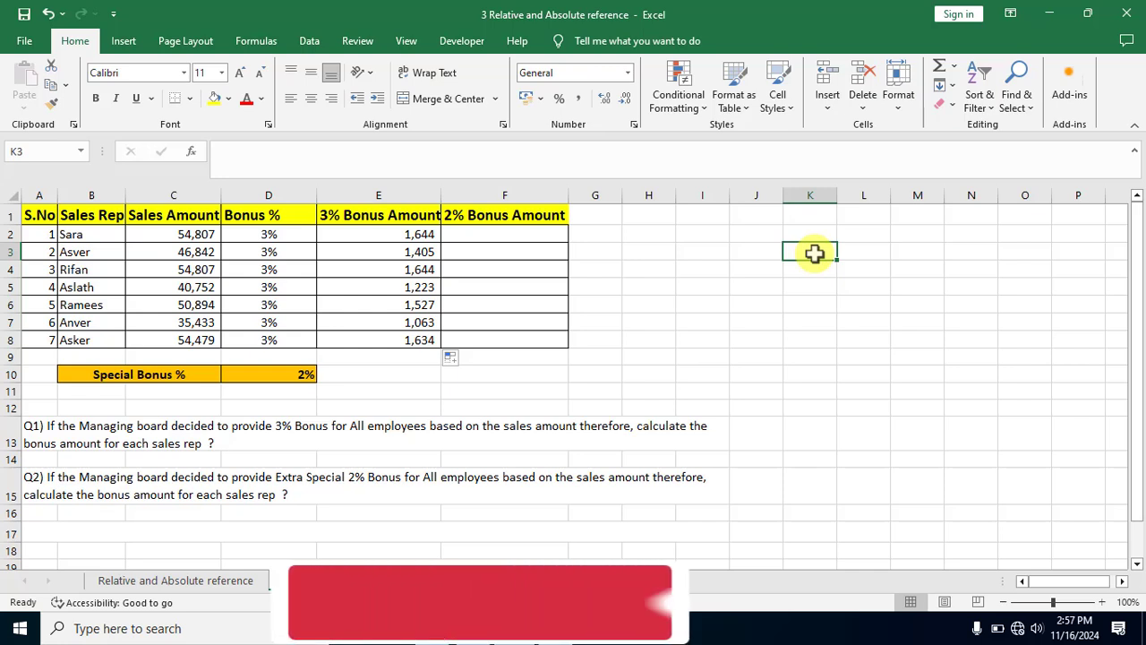
{"action": "left_click", "coordinate": [803, 273]}
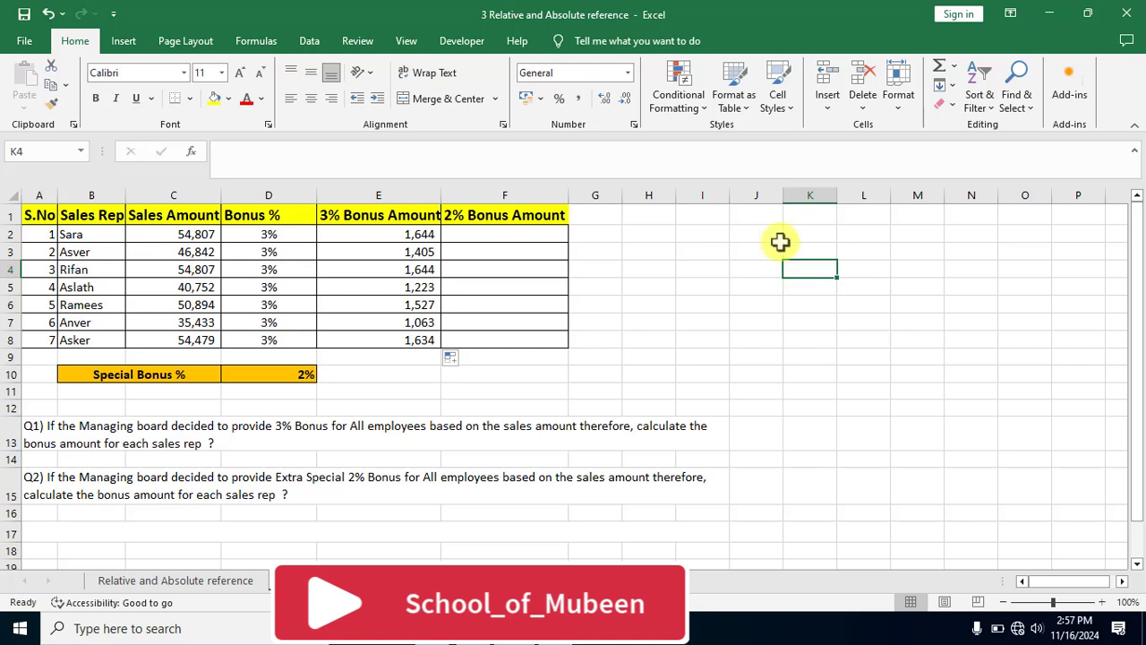
{"action": "left_click", "coordinate": [940, 240]}
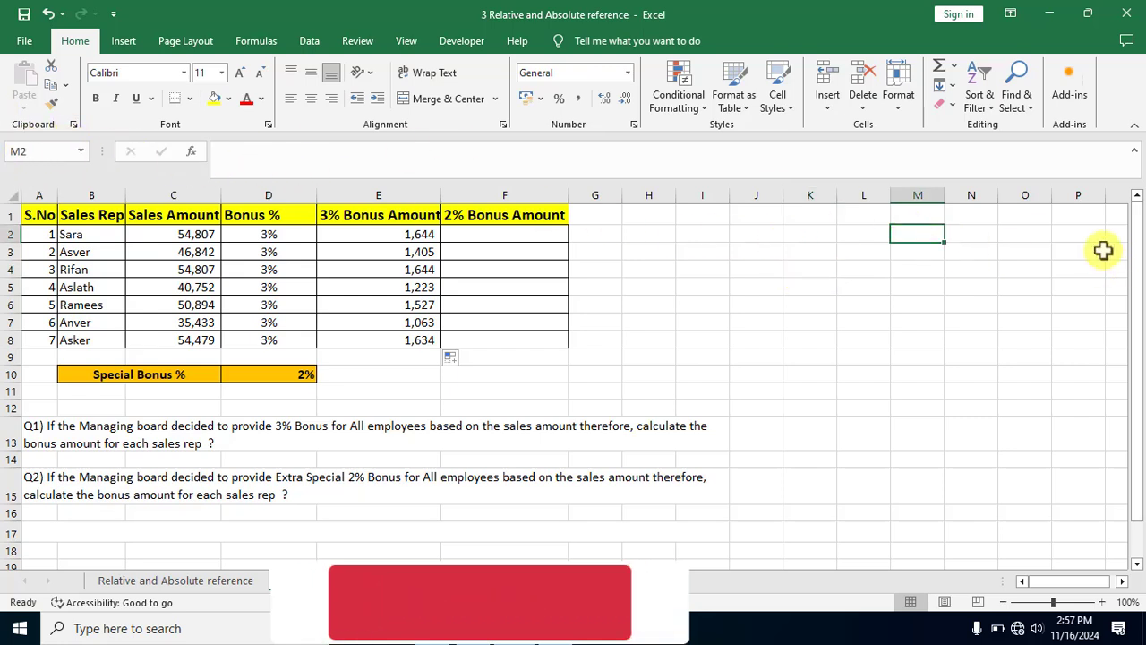
{"action": "left_click", "coordinate": [779, 315]}
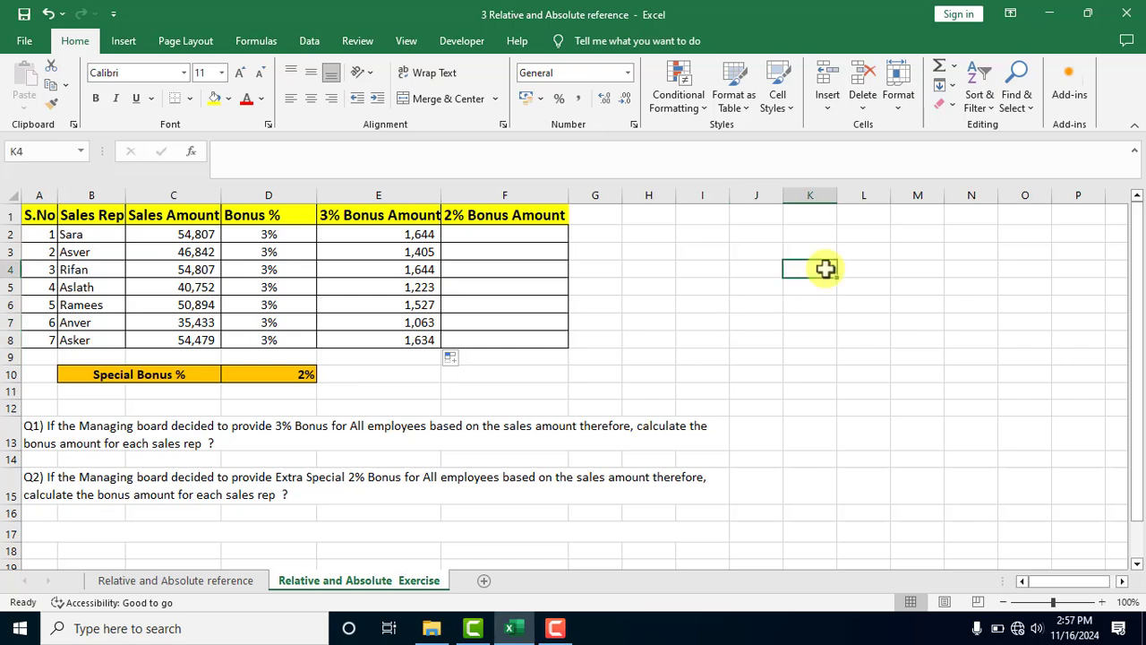
Step: Examine how the cell references change in the formulas of the 3% Bonus Amount column, from E2 to E8
{"action": "left_click", "coordinate": [403, 236]}
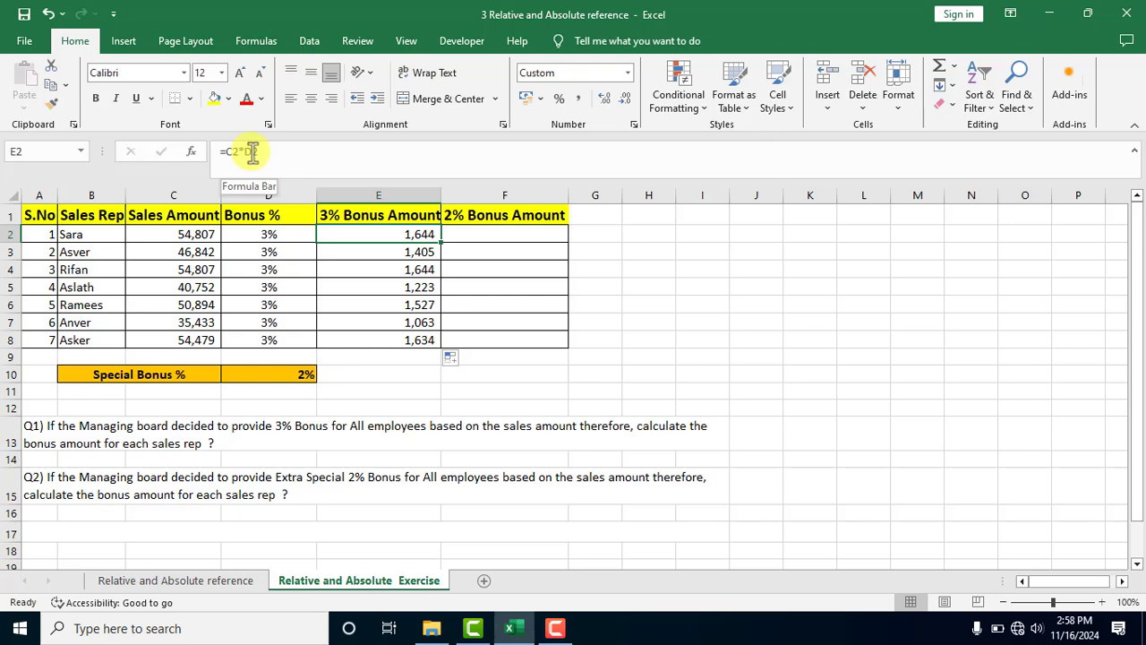
{"action": "left_click", "coordinate": [423, 256]}
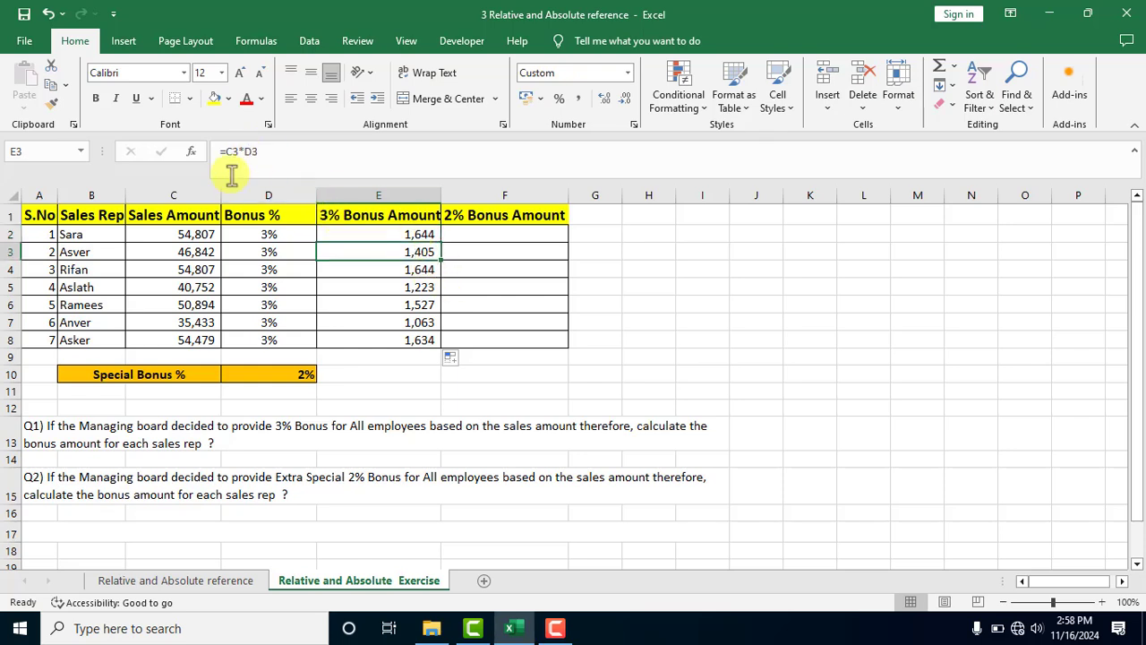
{"action": "left_click", "coordinate": [370, 269]}
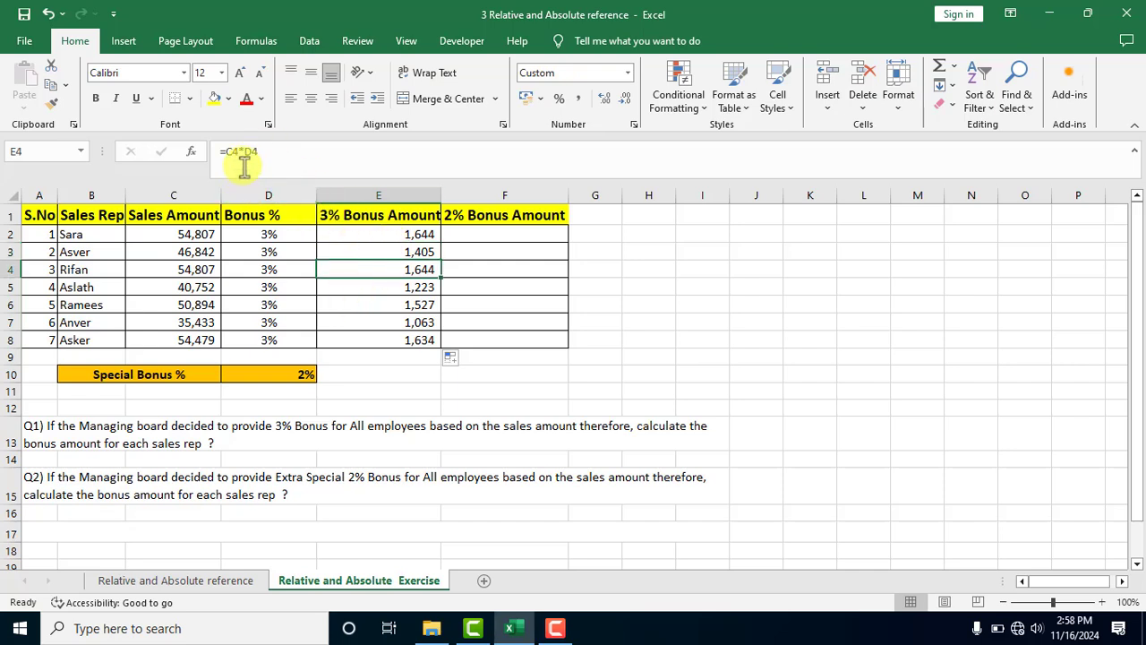
{"action": "left_click", "coordinate": [388, 287]}
{"action": "left_click", "coordinate": [383, 301]}
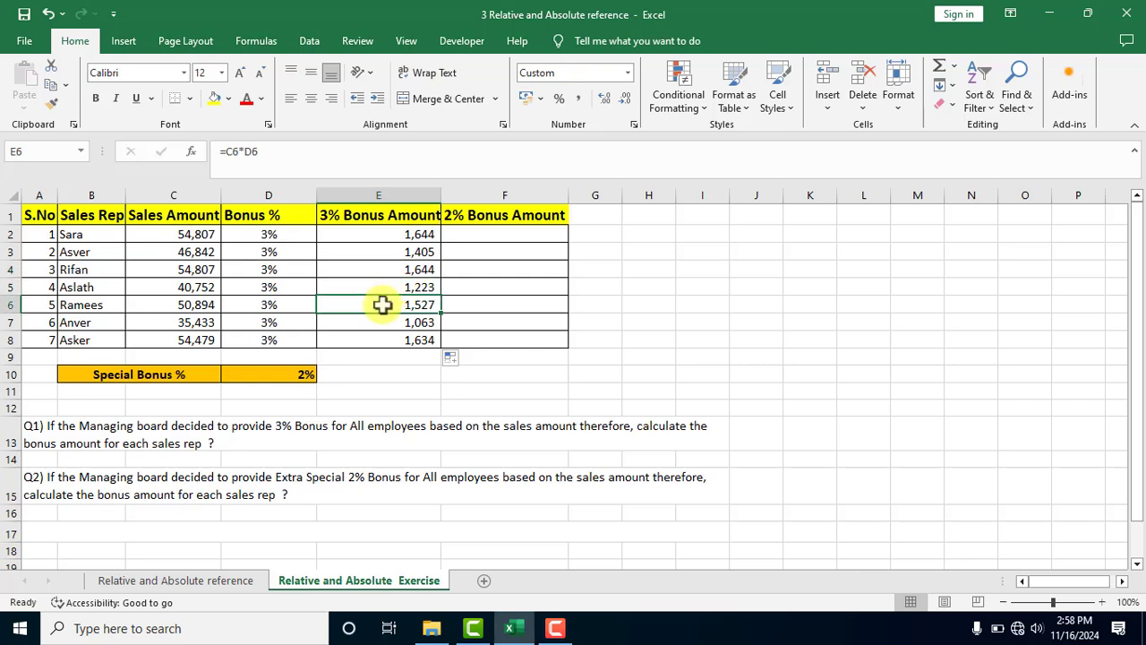
{"action": "left_click", "coordinate": [379, 324]}
{"action": "left_click", "coordinate": [376, 337]}
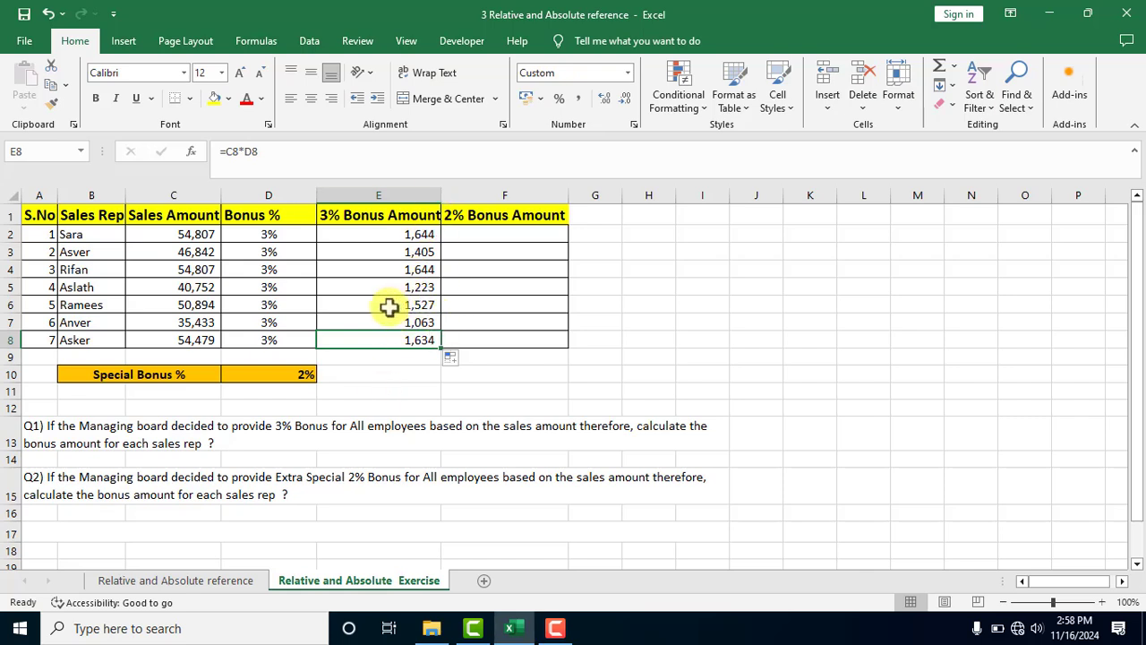
{"action": "left_click", "coordinate": [389, 306]}
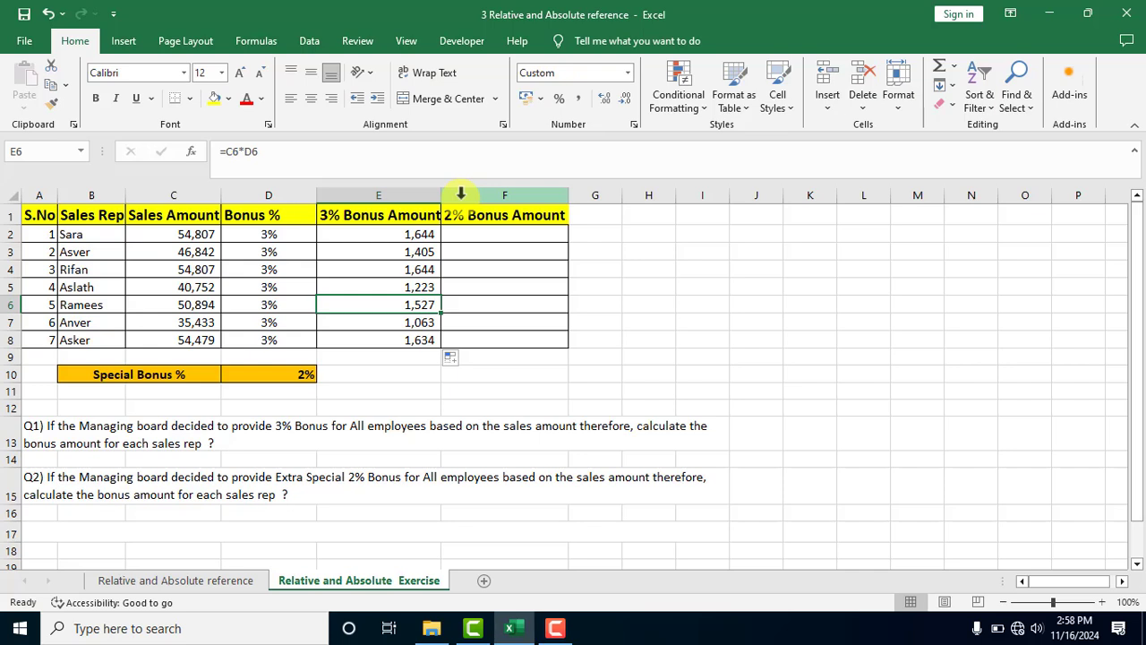
Step: Insert a new column before 2% Bonus Amount and enter "col lock" as its header in F1
{"action": "left_click", "coordinate": [461, 194]}
{"action": "mouse_move", "coordinate": [519, 631]}
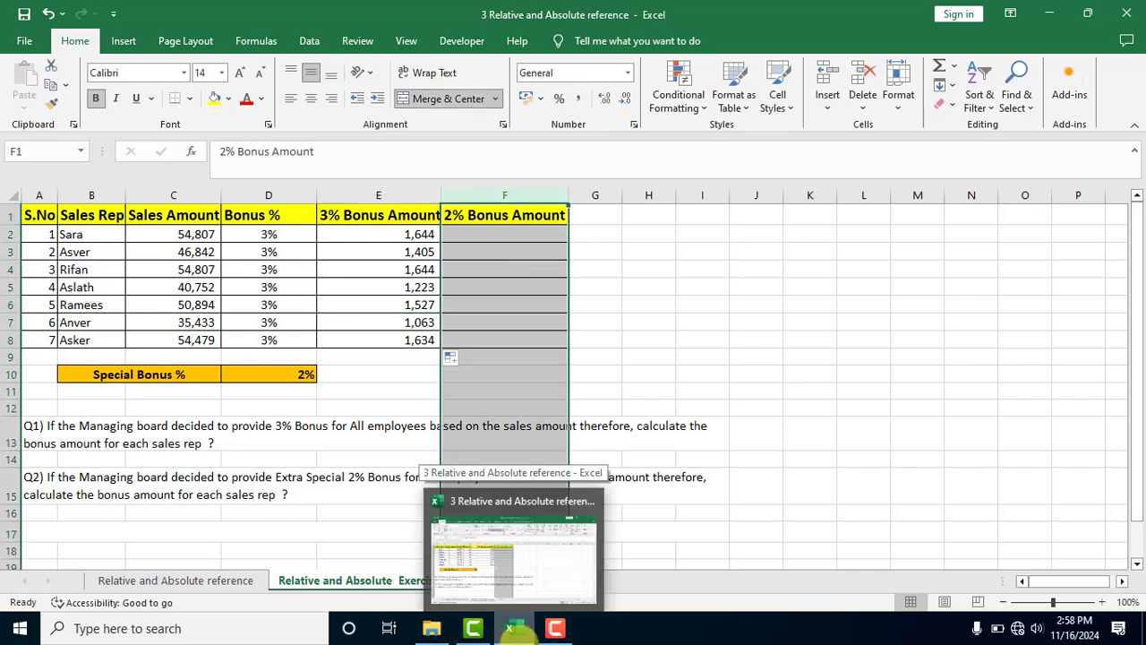
{"action": "key", "text": "ctrl+shift+plus"}
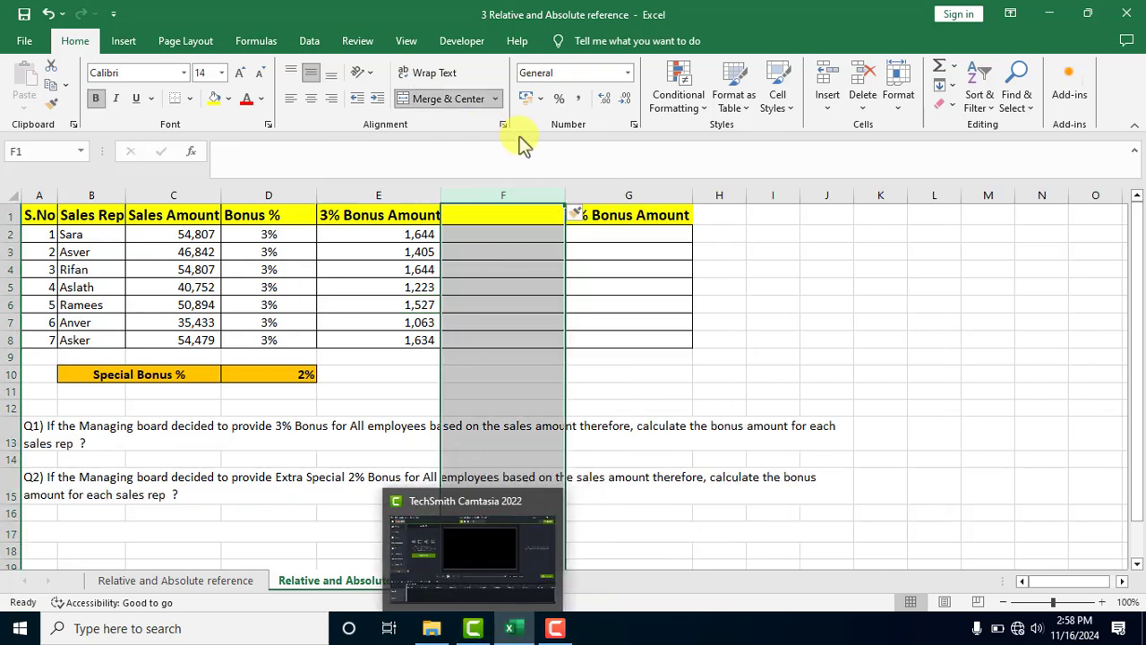
{"action": "type", "text": "coloum"}
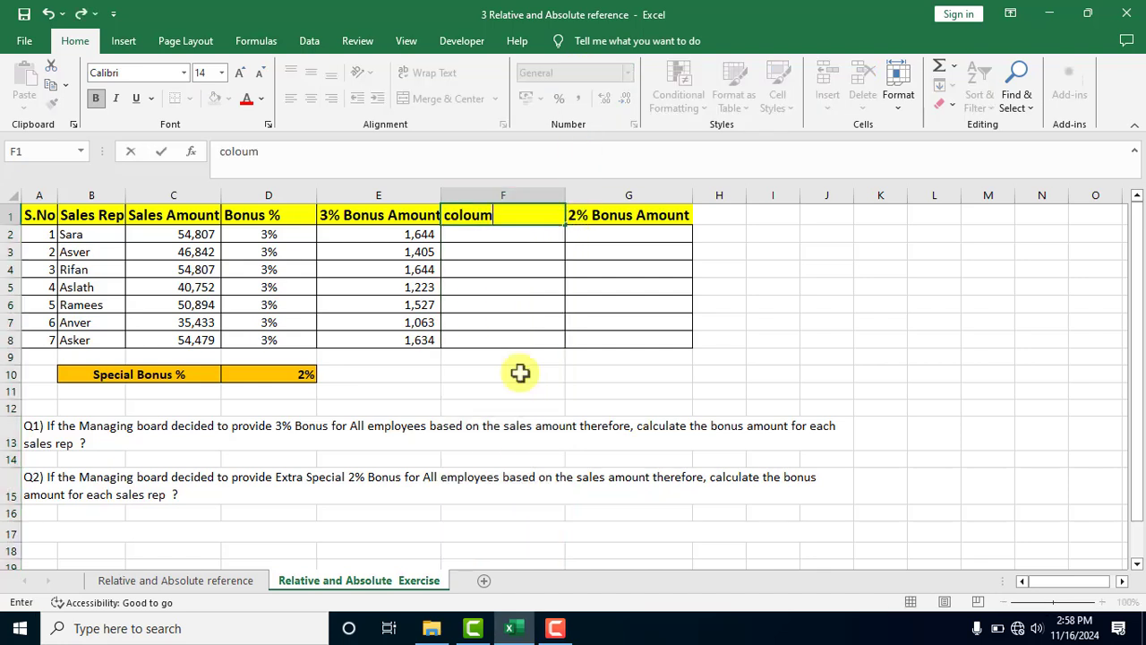
{"action": "key", "text": "BackSpace"}
{"action": "key", "text": "BackSpace"}
{"action": "key", "text": "BackSpace"}
{"action": "key", "text": "Return"}
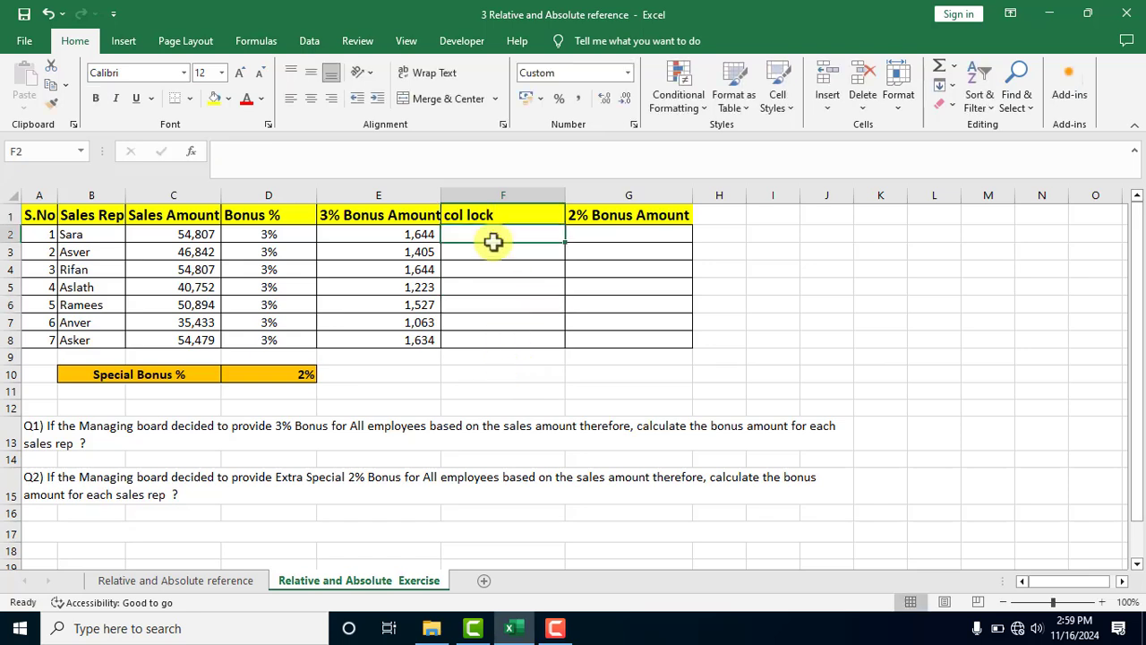
Step: Copy the formula text =C2*D2 from E2 into F2 and fill it down the col lock column to F8
{"action": "left_click", "coordinate": [410, 234]}
{"action": "left_click_drag", "start_coordinate": [304, 151], "coordinate": [153, 148]}
{"action": "key", "text": "ctrl+c"}
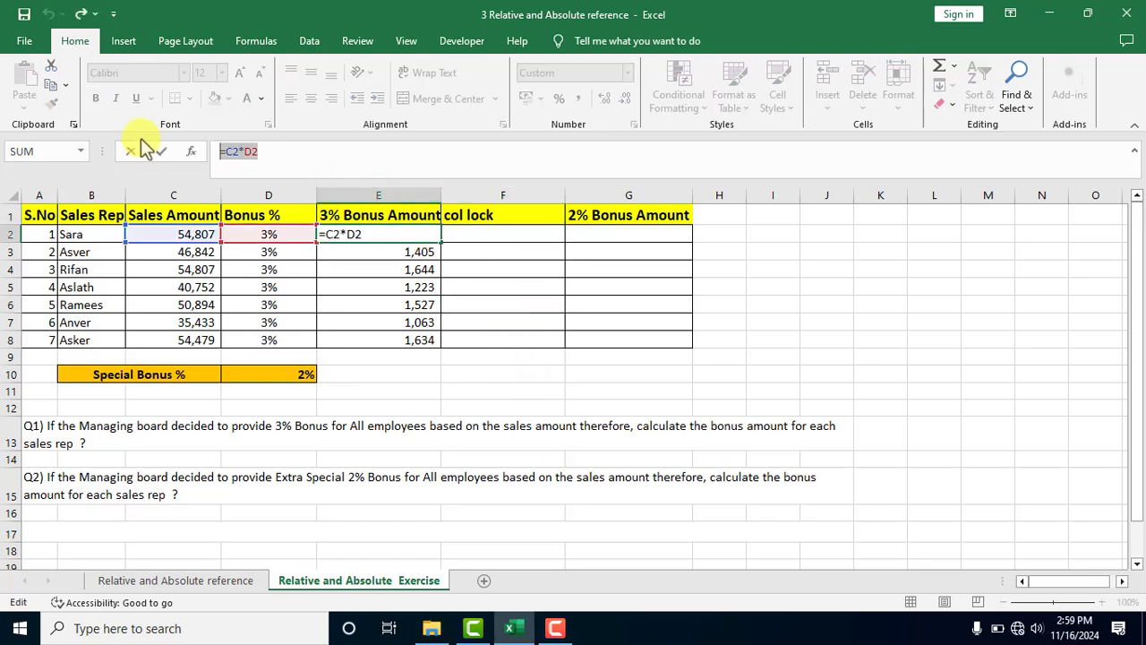
{"action": "type", "text": "="}
{"action": "left_click", "coordinate": [504, 234]}
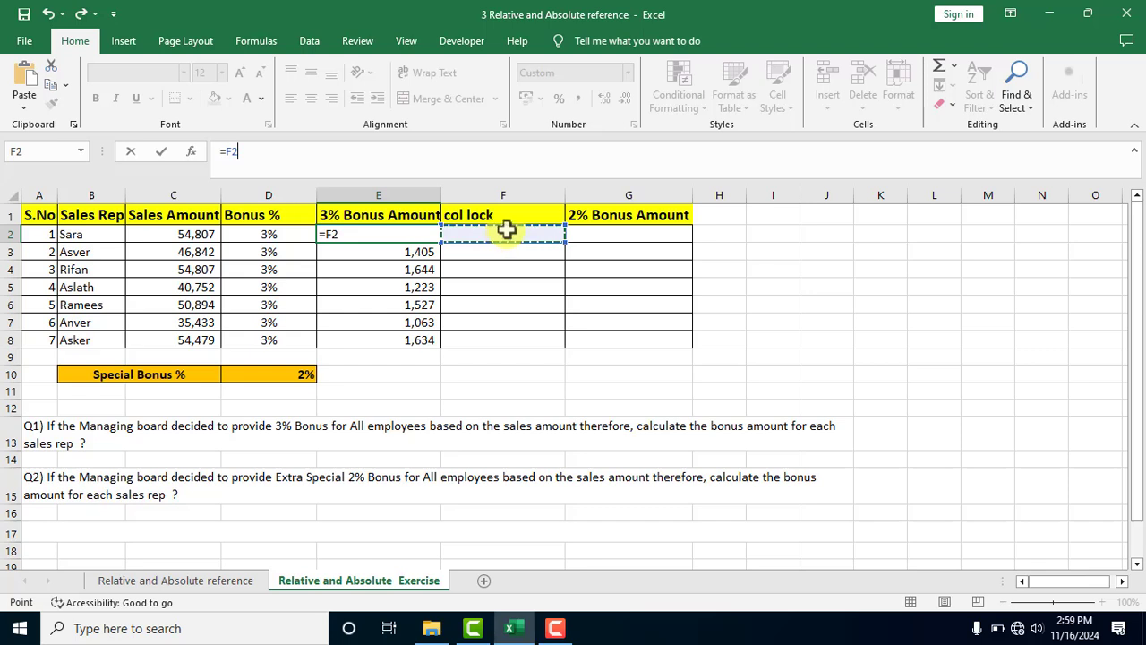
{"action": "key", "text": "Escape"}
{"action": "left_click", "coordinate": [507, 229]}
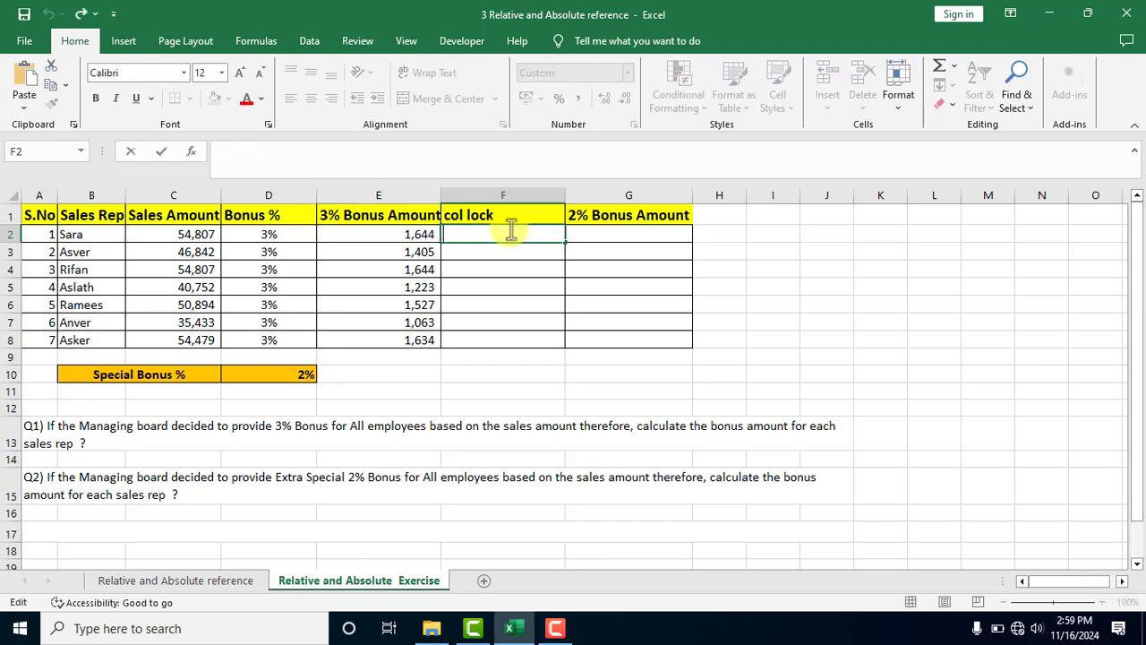
{"action": "key", "text": "ctrl+v"}
{"action": "key", "text": "Return"}
{"action": "left_click", "coordinate": [518, 233]}
{"action": "left_click_drag", "start_coordinate": [566, 248], "coordinate": [562, 347]}
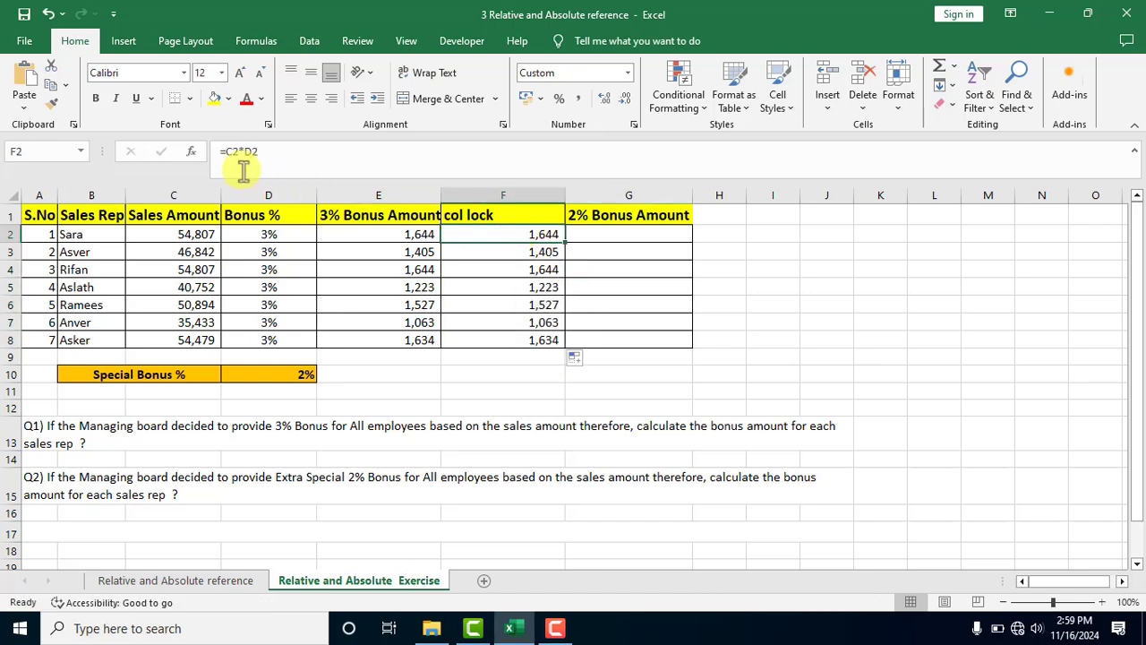
Step: Lock the columns of both references in the F2 formula so it reads =$C2*$D2
{"action": "left_click", "coordinate": [268, 151]}
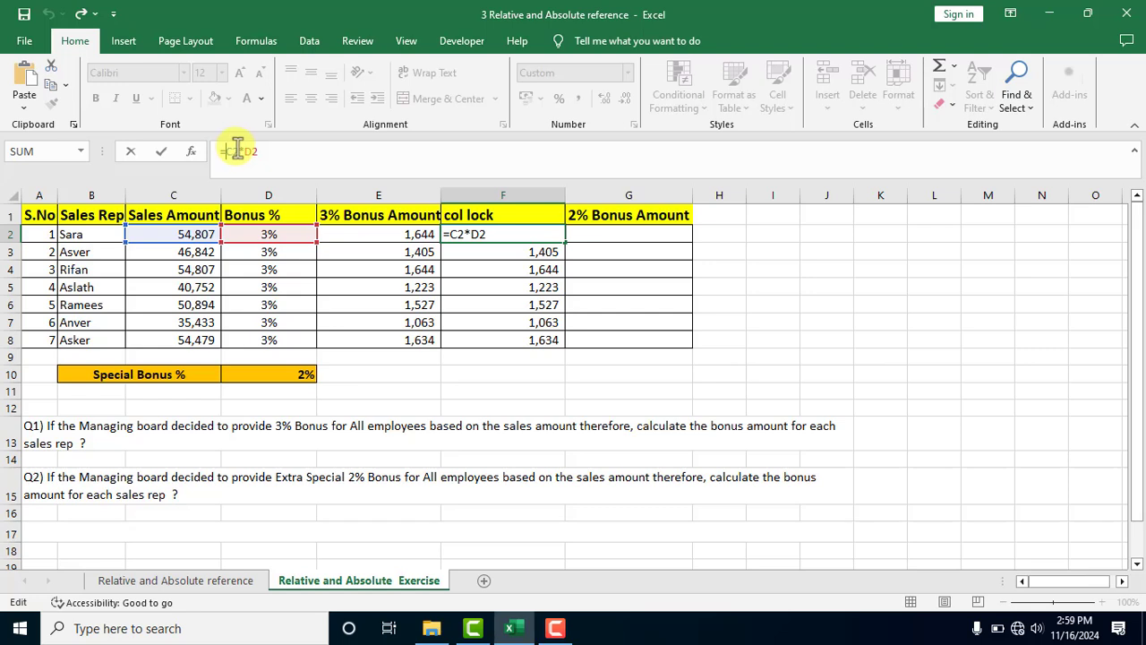
{"action": "type", "text": "4"}
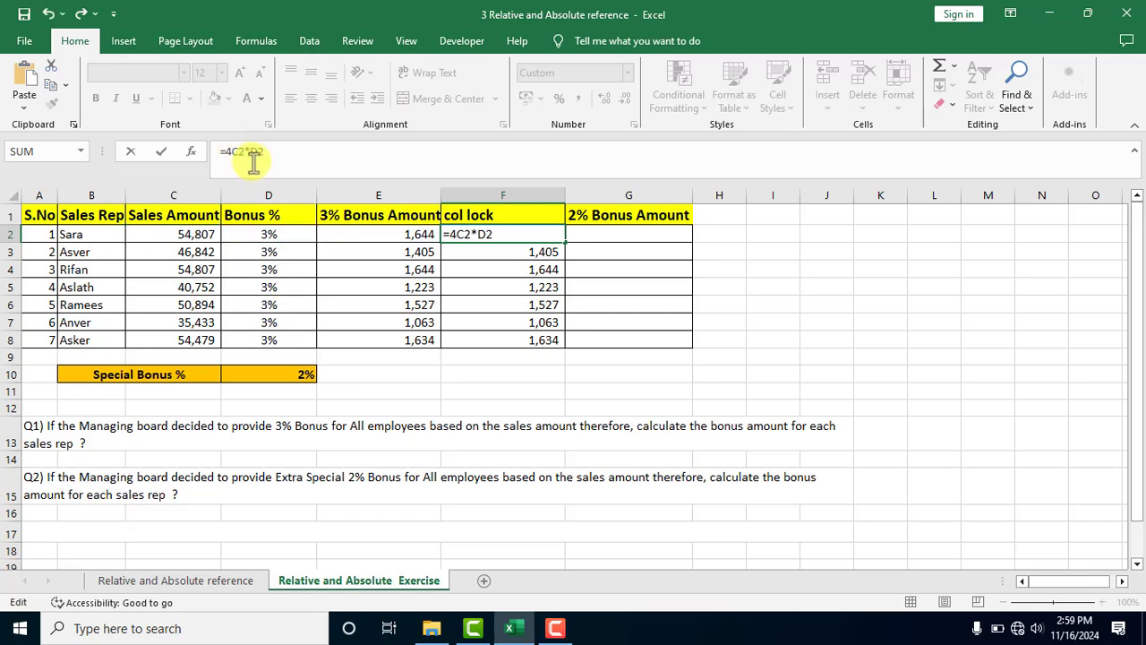
{"action": "key", "text": "BackSpace"}
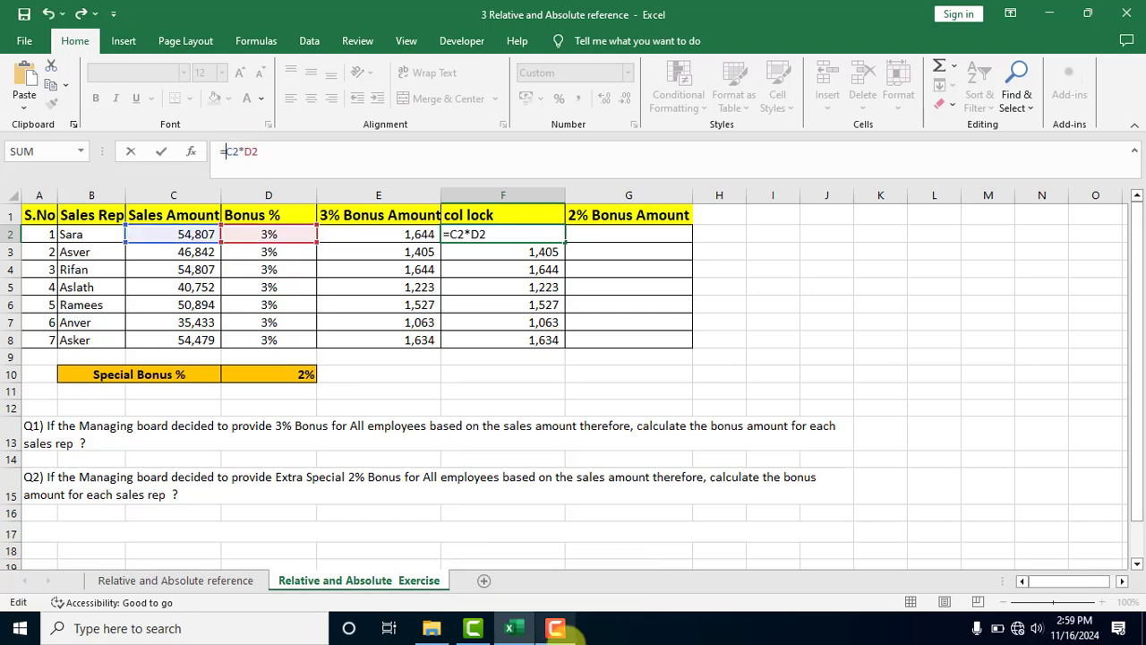
{"action": "left_click", "coordinate": [567, 642]}
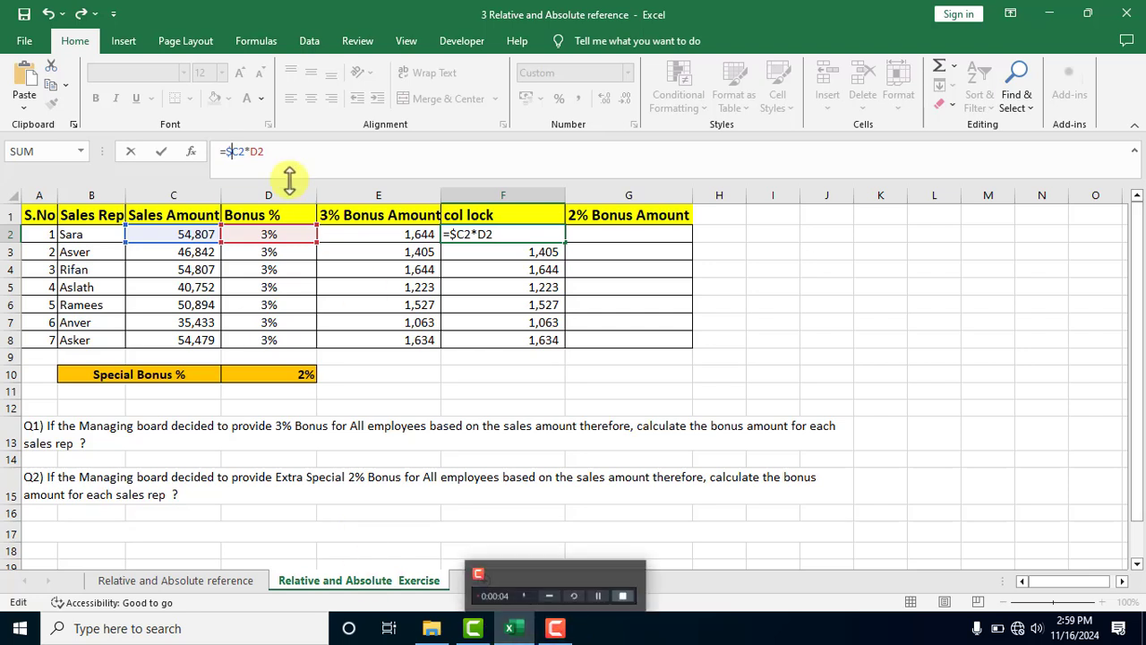
{"action": "left_click", "coordinate": [252, 153]}
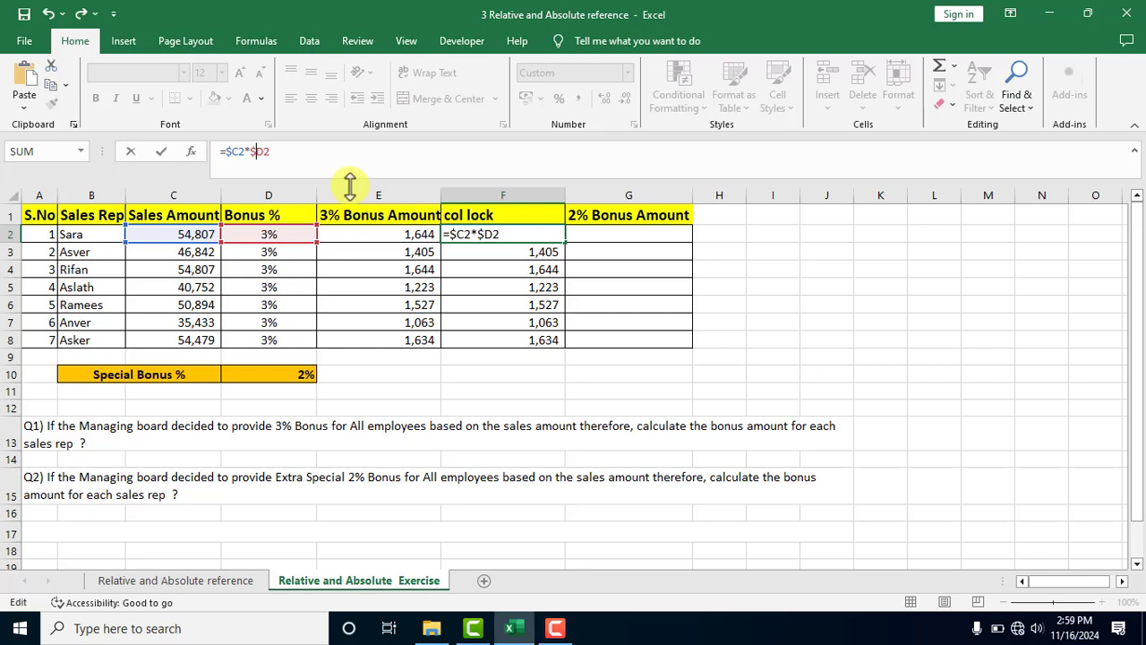
{"action": "type", "text": "$"}
{"action": "key", "text": "Return"}
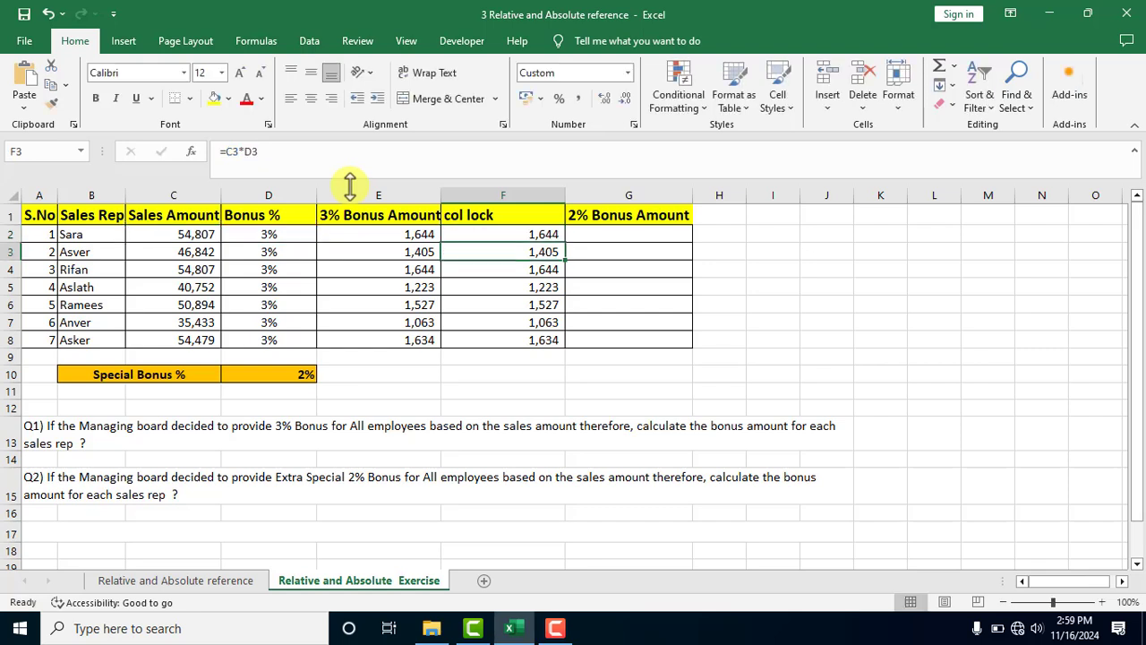
Step: Compare the locked formula in F2 with the relative references in the 3% Bonus Amount column, E2 to E8
{"action": "left_click", "coordinate": [515, 237]}
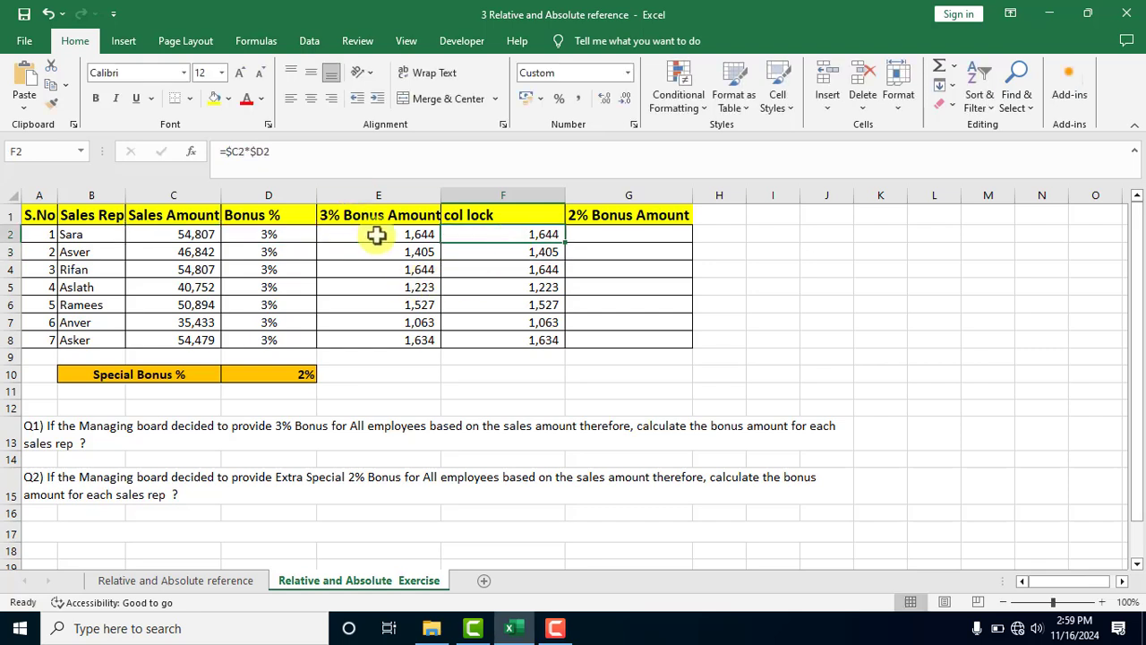
{"action": "left_click", "coordinate": [373, 235]}
{"action": "left_click", "coordinate": [371, 270]}
{"action": "left_click", "coordinate": [372, 305]}
{"action": "key", "text": "Down"}
{"action": "key", "text": "Down"}
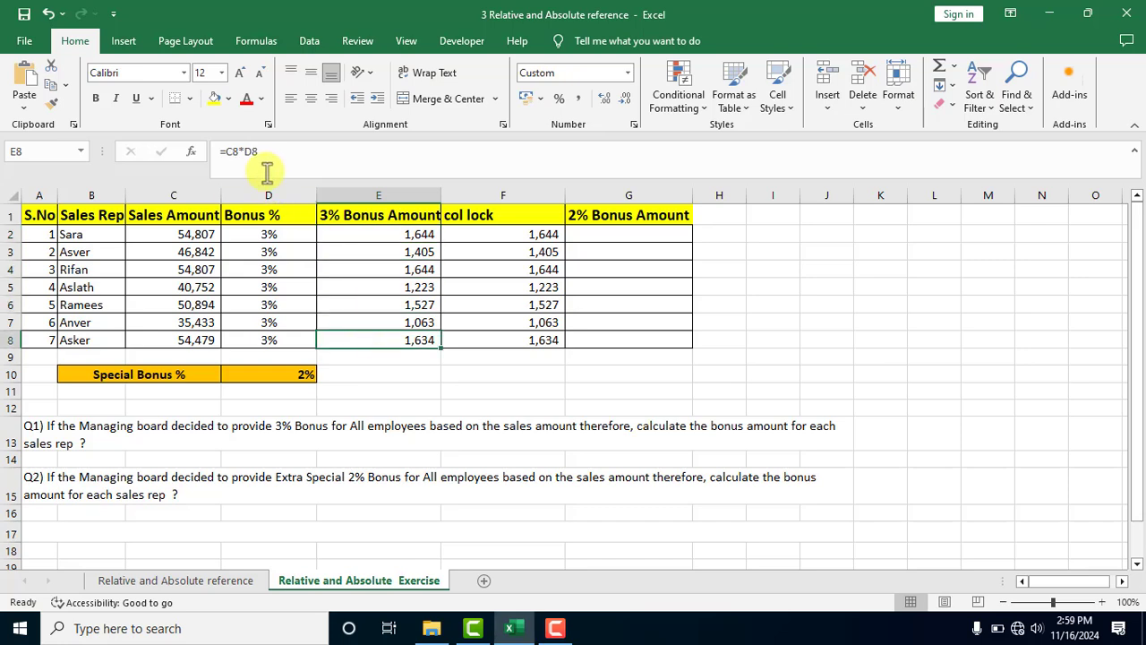
{"action": "left_click", "coordinate": [397, 235]}
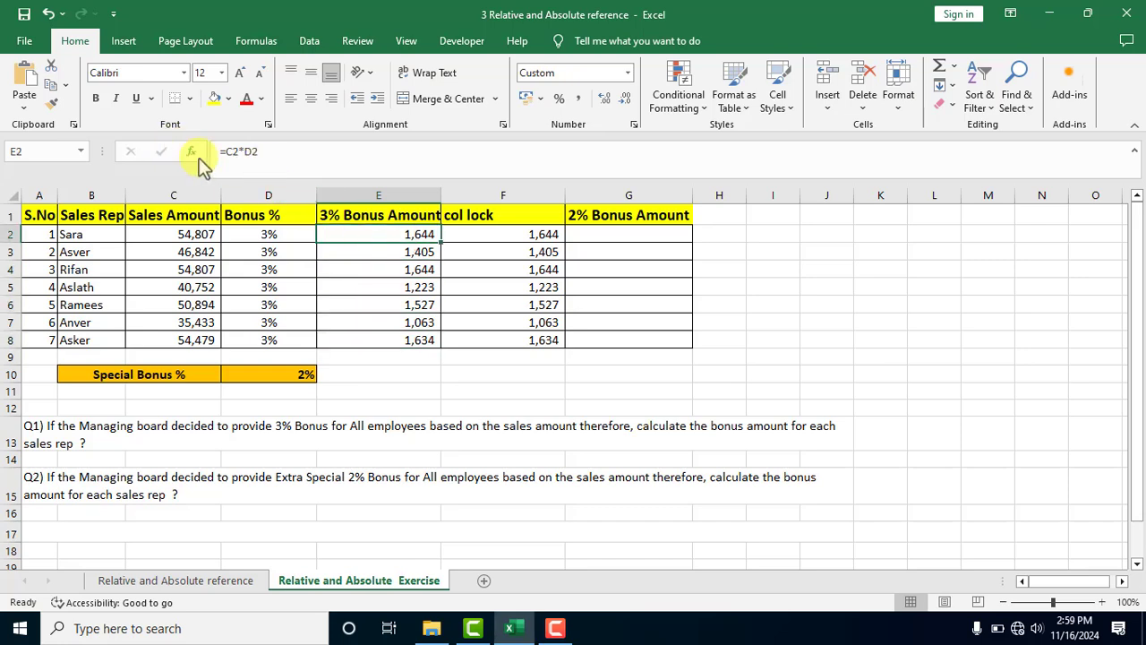
{"action": "left_click", "coordinate": [324, 247]}
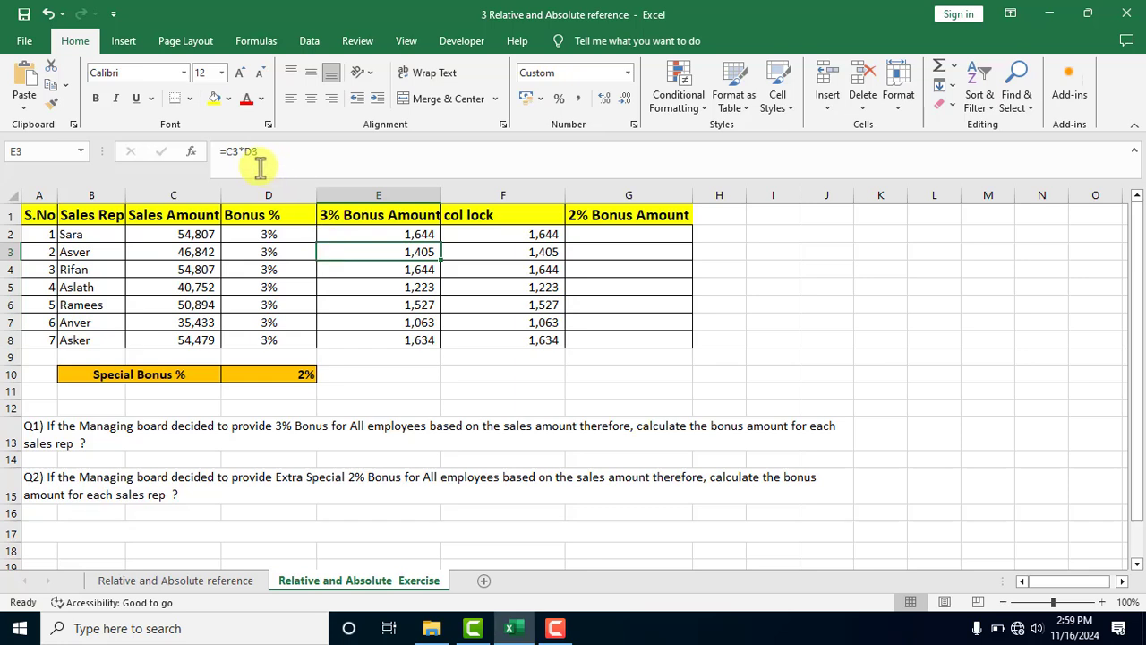
Step: Fill the F2 formula down the col lock column to F8 and check the references in the copied formulas
{"action": "left_click", "coordinate": [555, 233]}
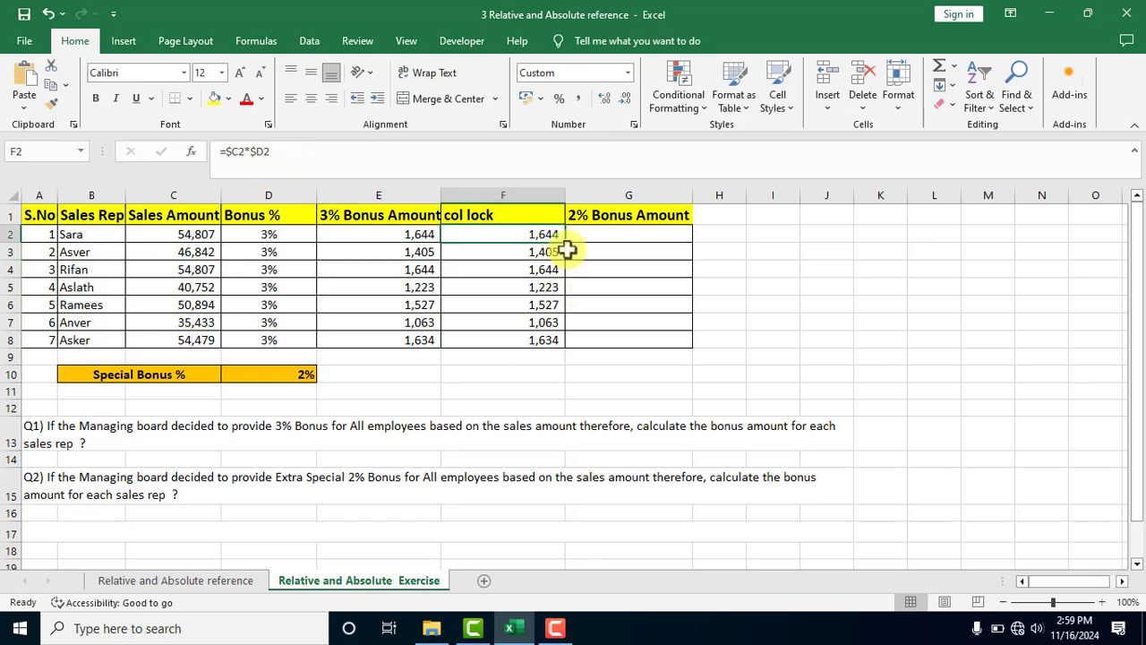
{"action": "left_click_drag", "start_coordinate": [567, 244], "coordinate": [553, 341]}
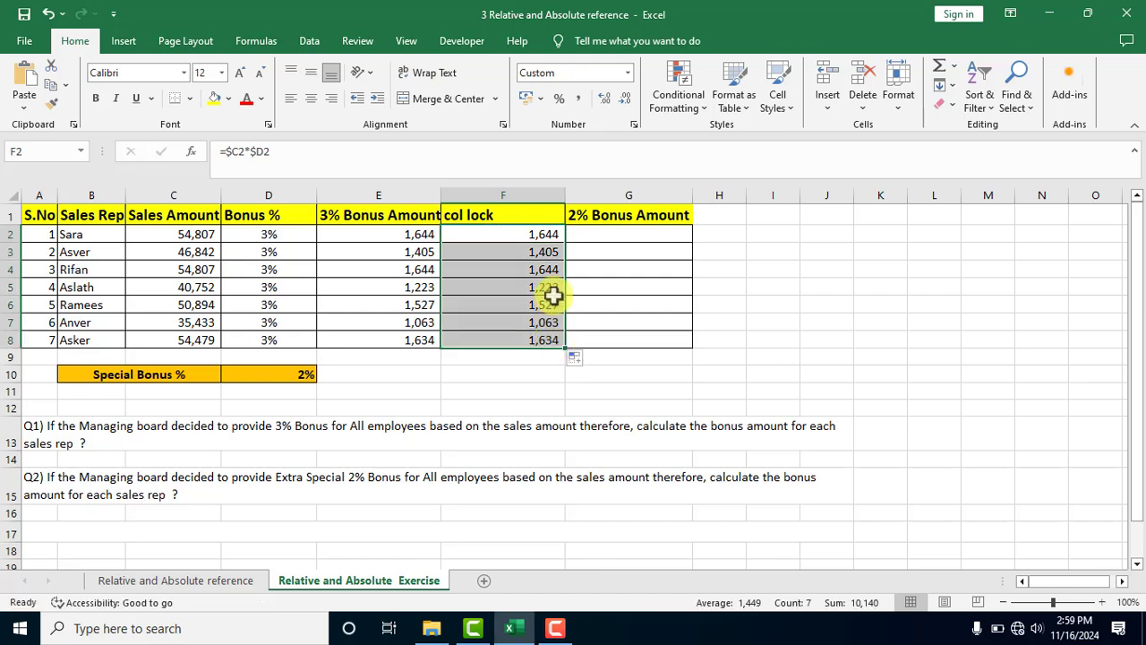
{"action": "left_click", "coordinate": [537, 251]}
{"action": "left_click", "coordinate": [512, 274]}
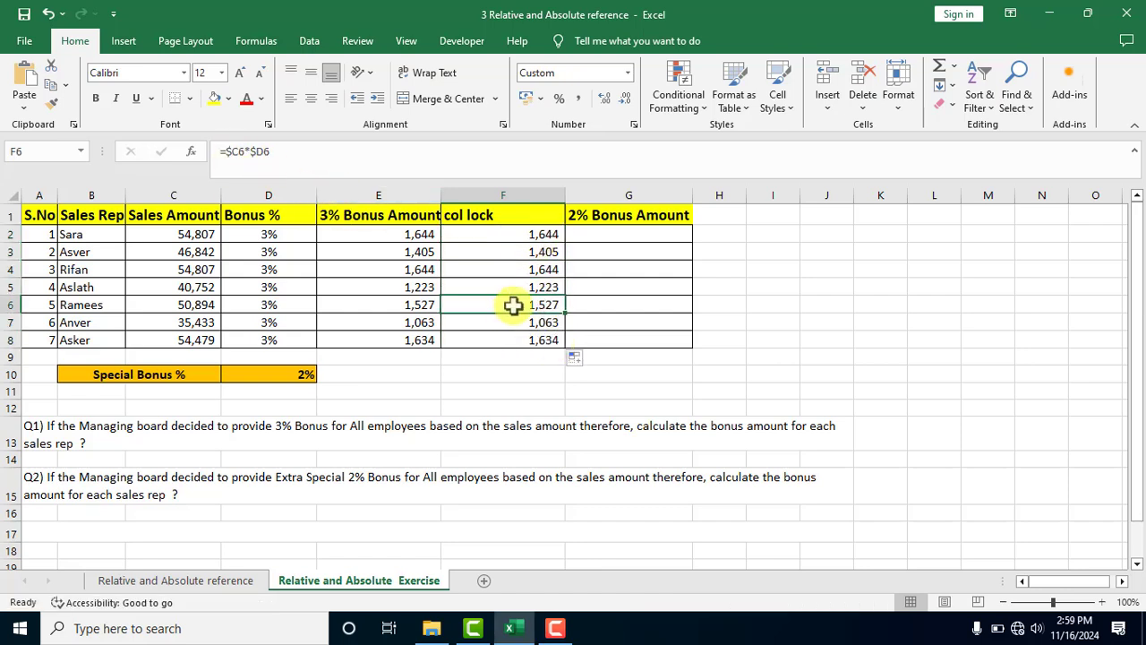
{"action": "left_click", "coordinate": [514, 304]}
{"action": "left_click", "coordinate": [514, 322]}
Step: Insert a new column before 2% Bonus Amount and enter "row loc" as its header in G1
{"action": "left_click", "coordinate": [610, 198]}
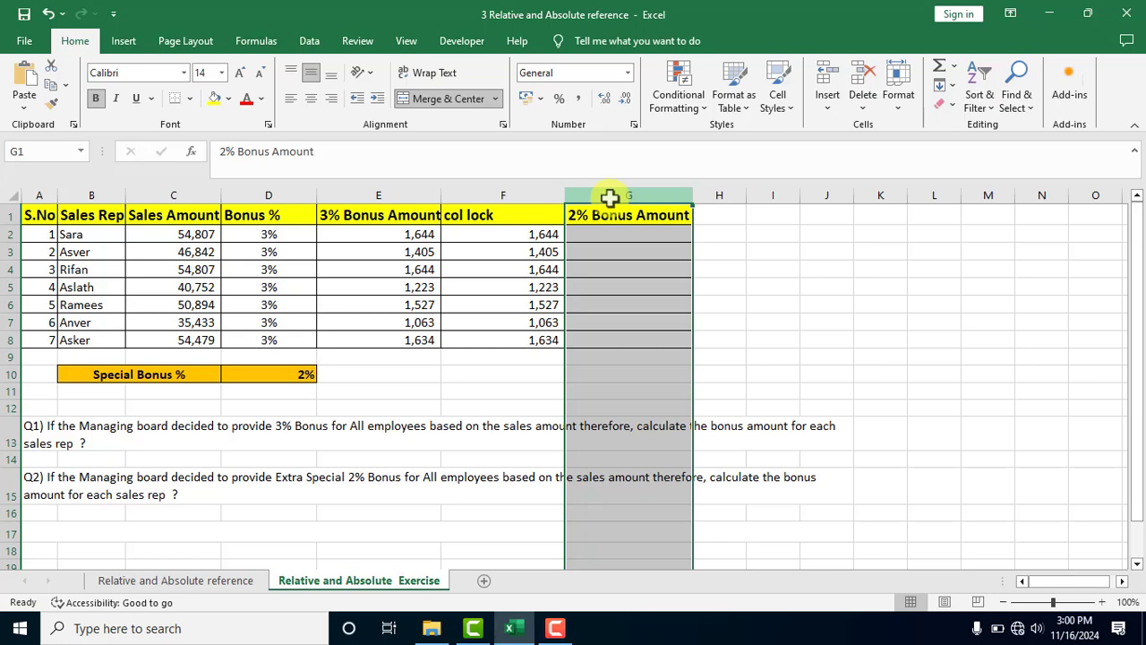
{"action": "key", "text": "ctrl+shift+plus"}
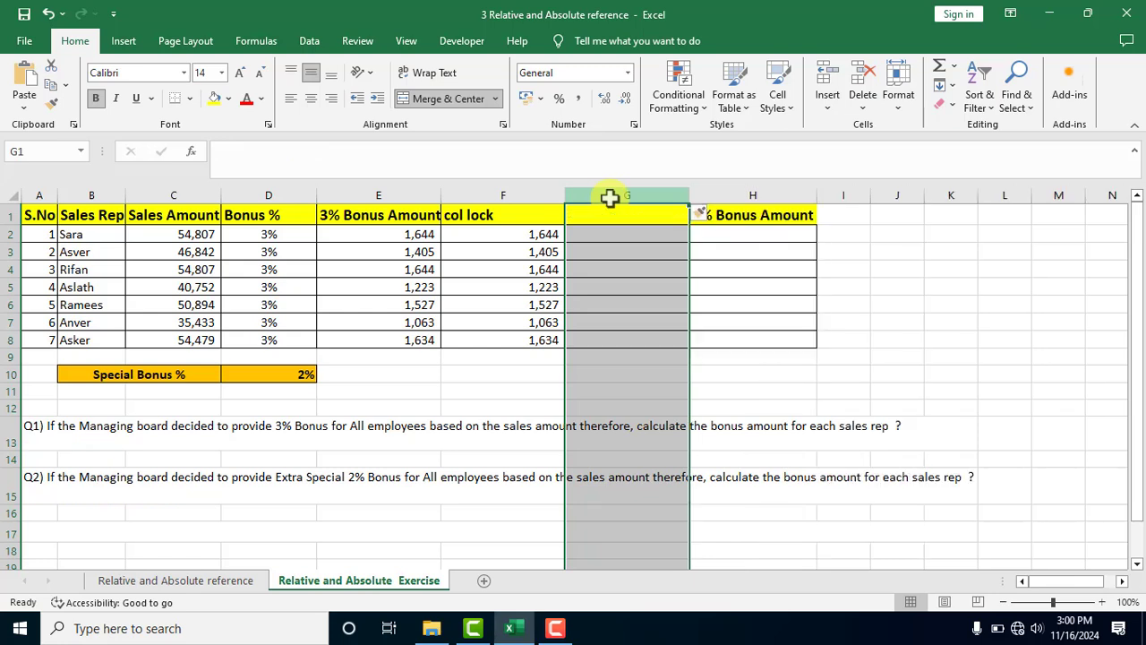
{"action": "left_click", "coordinate": [636, 222]}
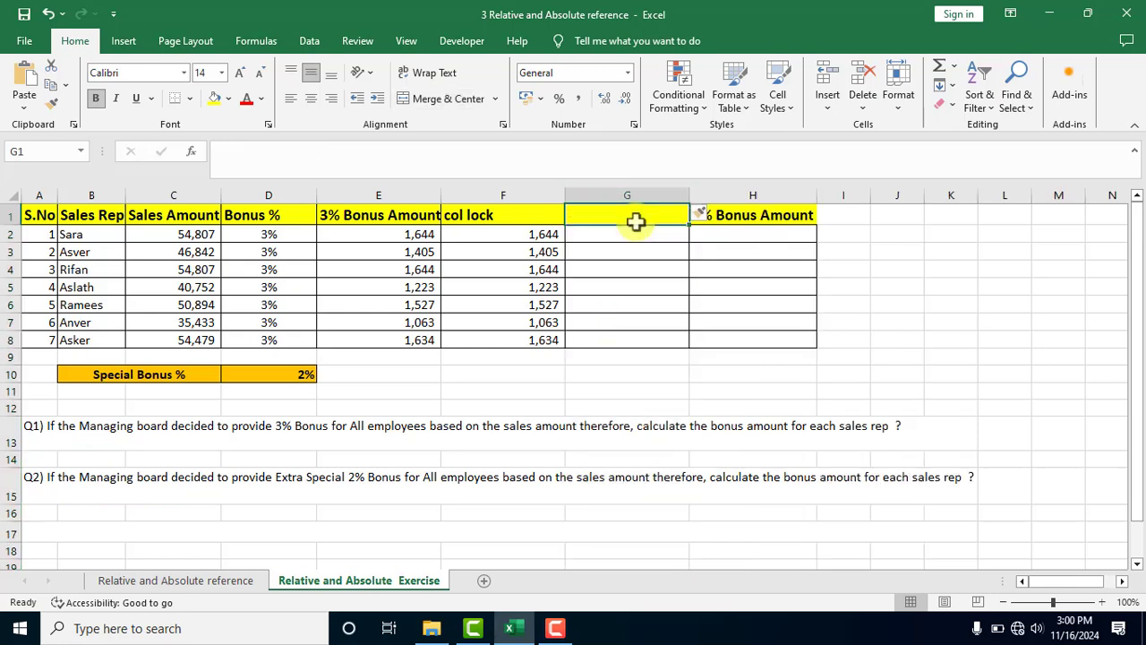
{"action": "type", "text": "row loc"}
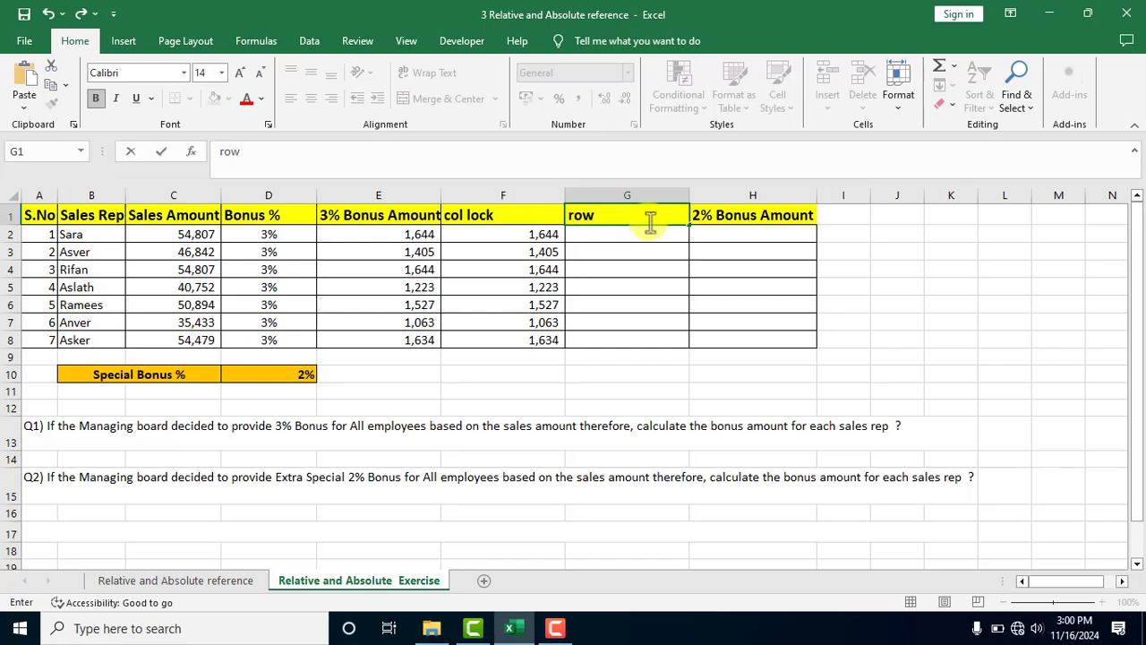
{"action": "left_click", "coordinate": [663, 275]}
Step: Copy the formula text =C2*D2 from E2 into G2 and fill it down the row loc column to G8
{"action": "left_click", "coordinate": [558, 234]}
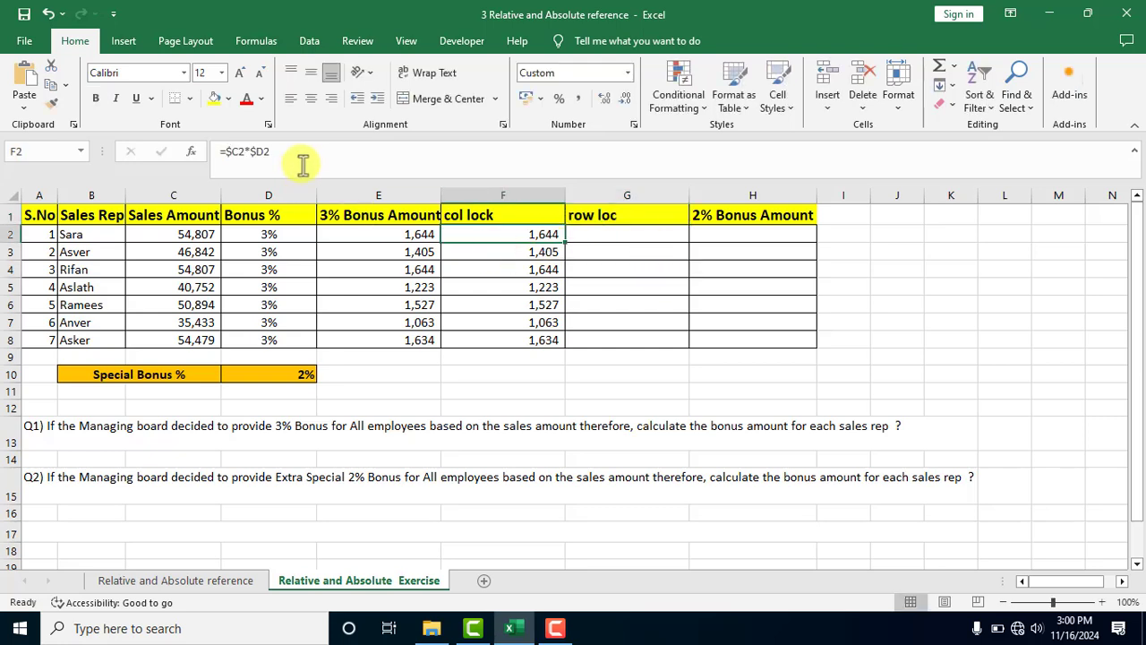
{"action": "left_click", "coordinate": [385, 240]}
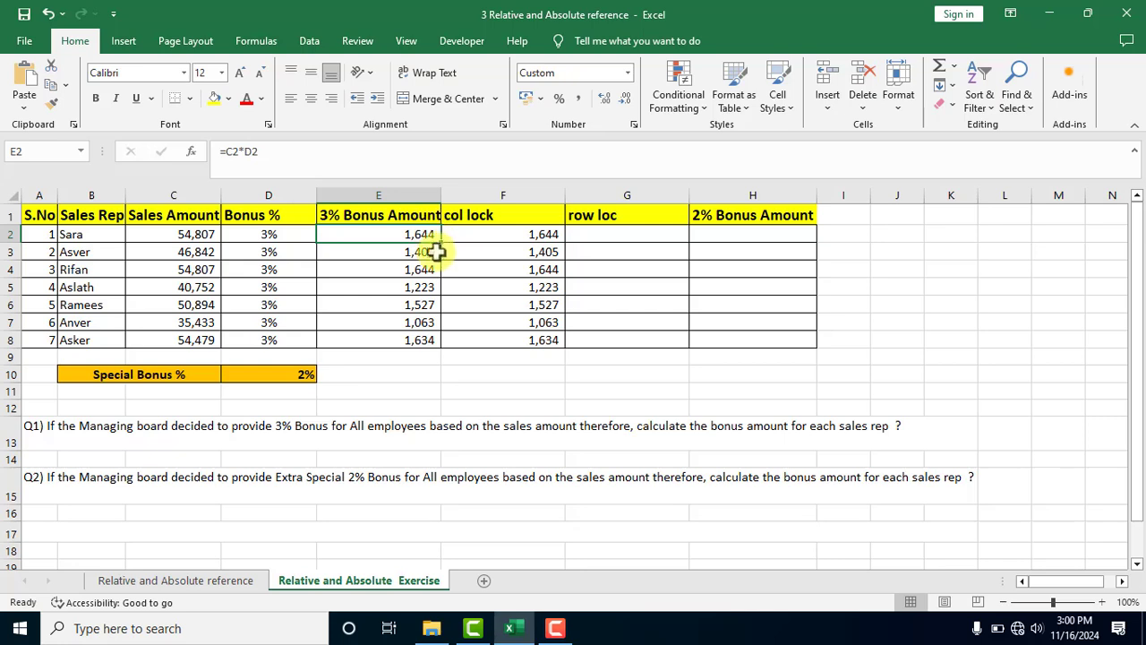
{"action": "left_click", "coordinate": [262, 151]}
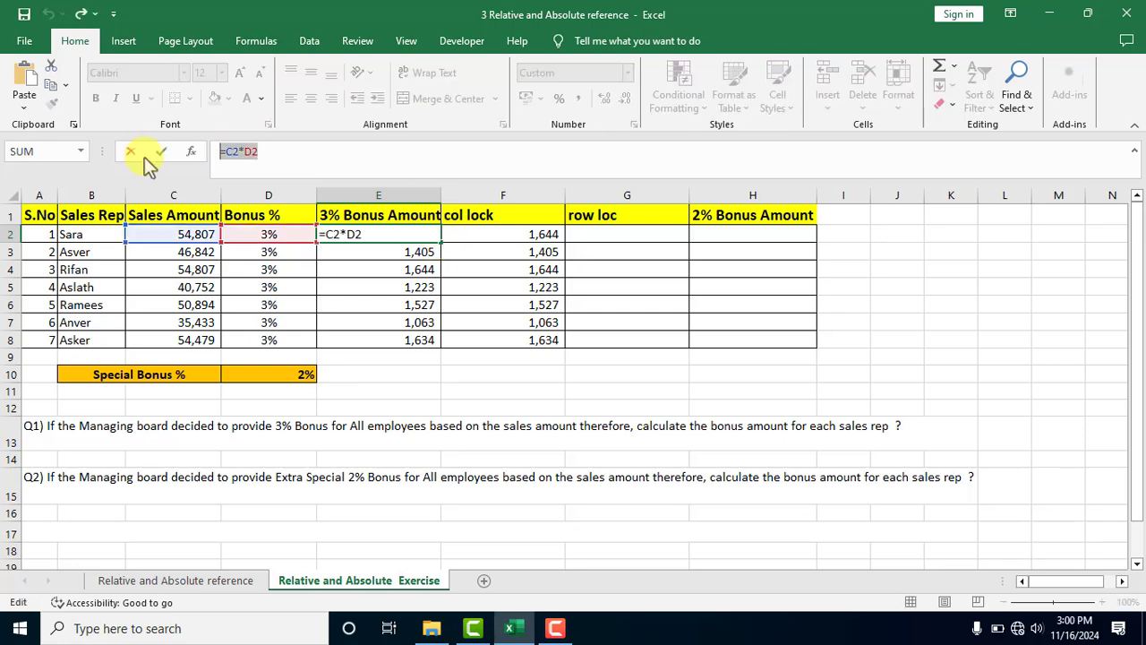
{"action": "double_click", "coordinate": [643, 240]}
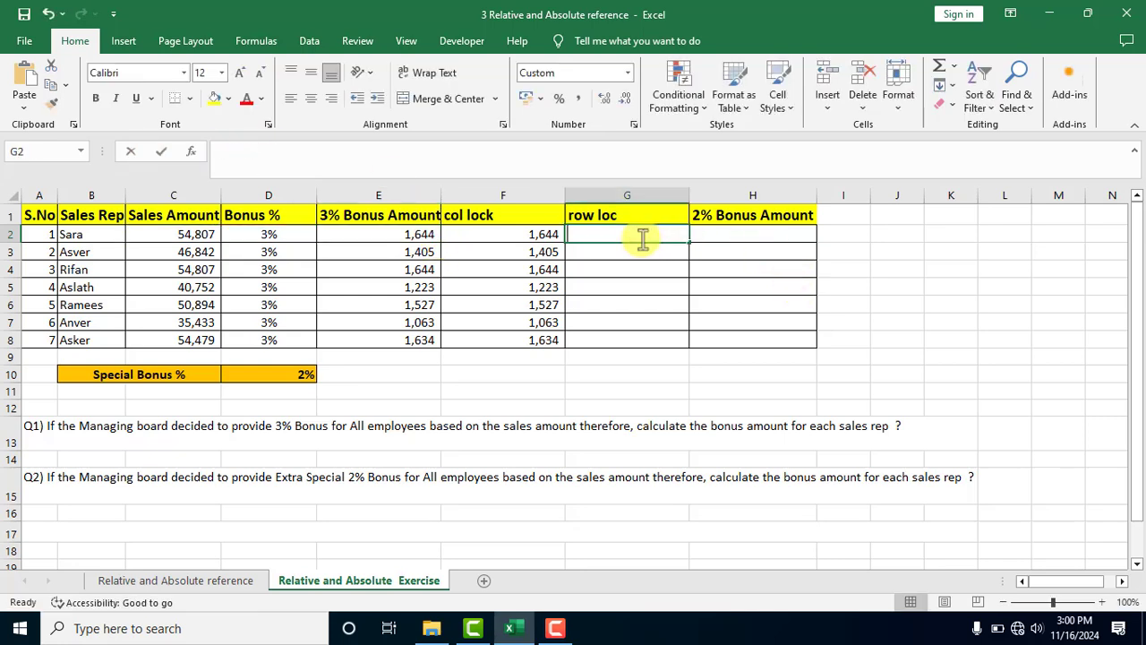
{"action": "type", "text": "=C2*D2"}
{"action": "key", "text": "ctrl+Return"}
{"action": "left_click_drag", "start_coordinate": [689, 242], "coordinate": [689, 344]}
Step: Examine how the cell references change from row to row in the row loc column formulas, G2 to G7
{"action": "left_click", "coordinate": [627, 251]}
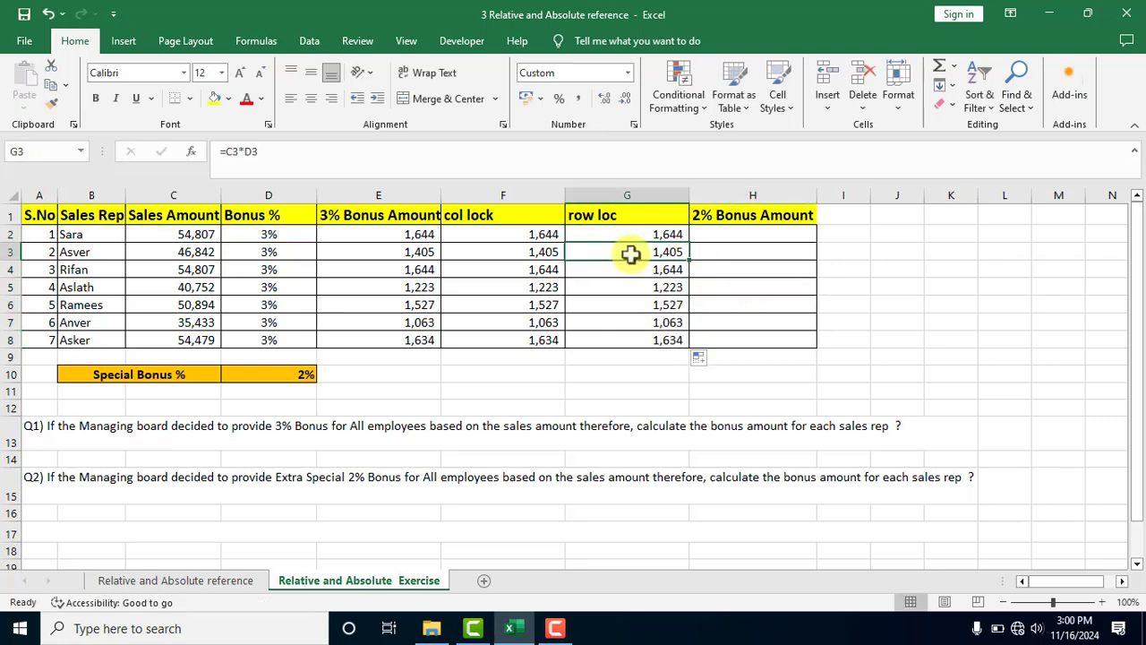
{"action": "left_click", "coordinate": [631, 285]}
{"action": "left_click", "coordinate": [630, 308]}
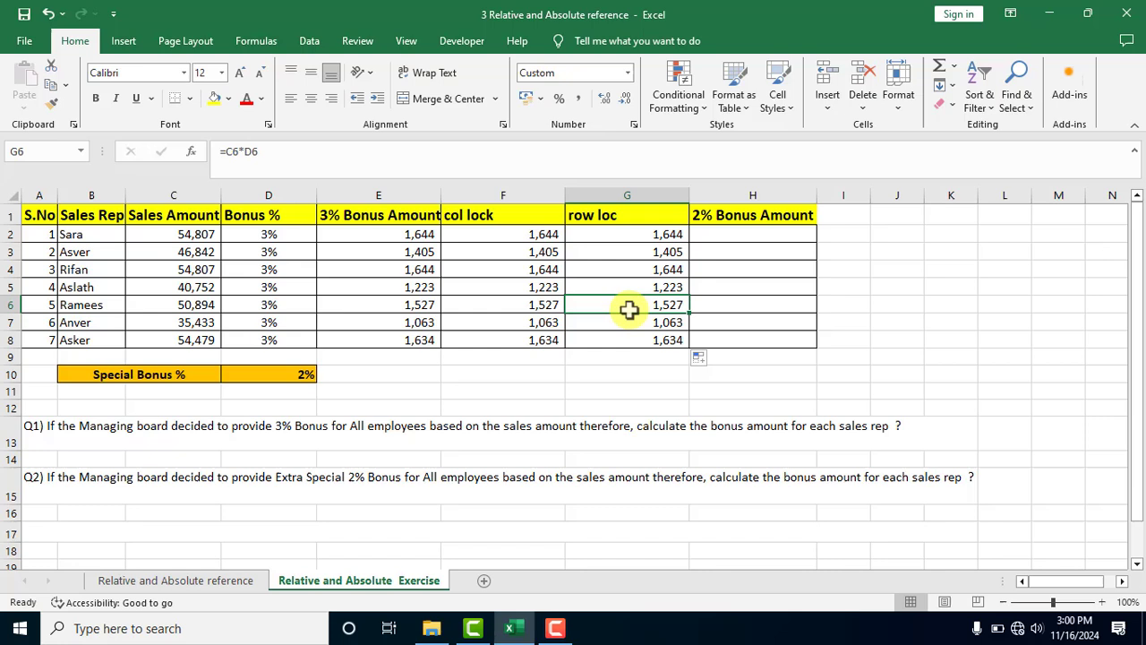
{"action": "left_click", "coordinate": [642, 232]}
{"action": "key", "text": "Down"}
{"action": "key", "text": "Down"}
{"action": "key", "text": "Down"}
{"action": "key", "text": "Down"}
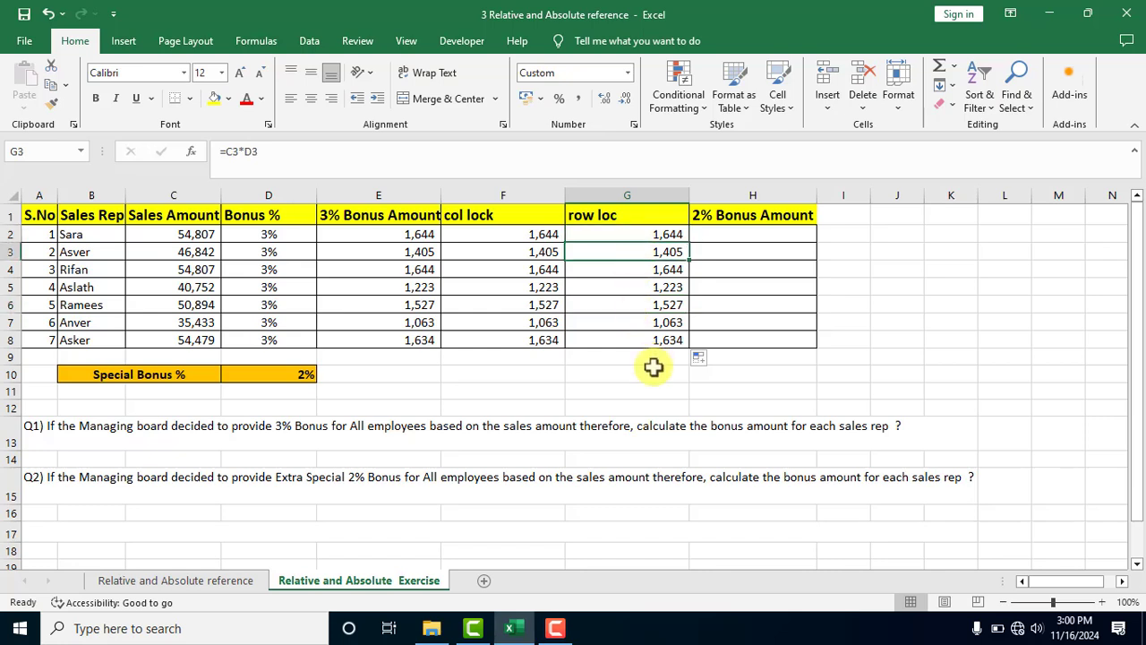
{"action": "key", "text": "Down"}
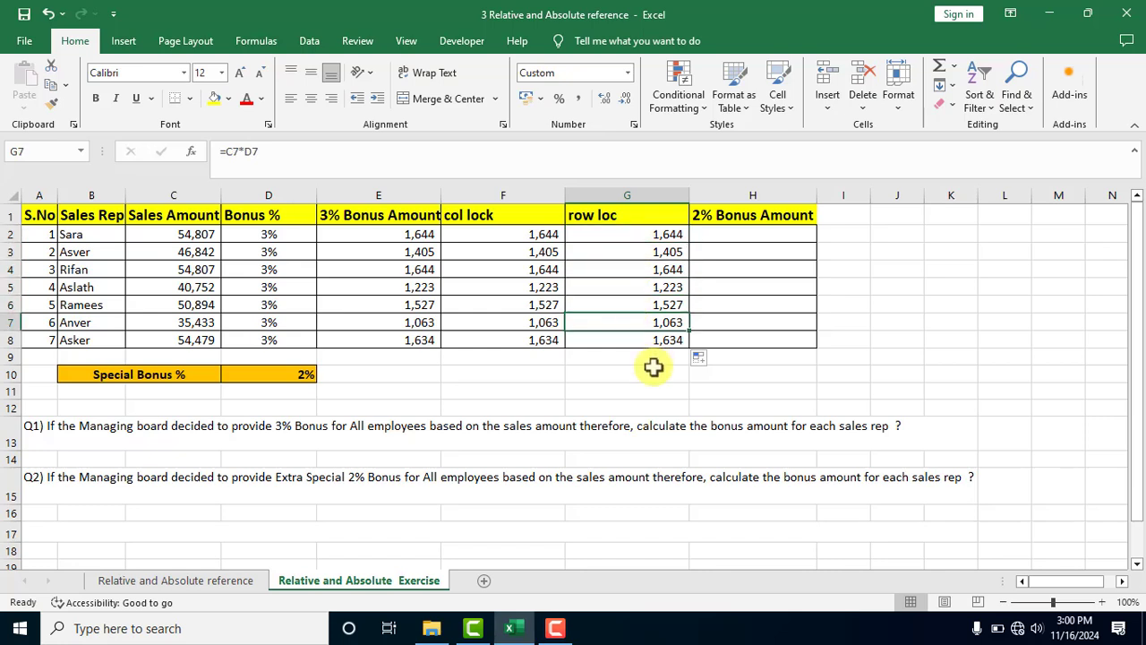
{"action": "left_click", "coordinate": [753, 288]}
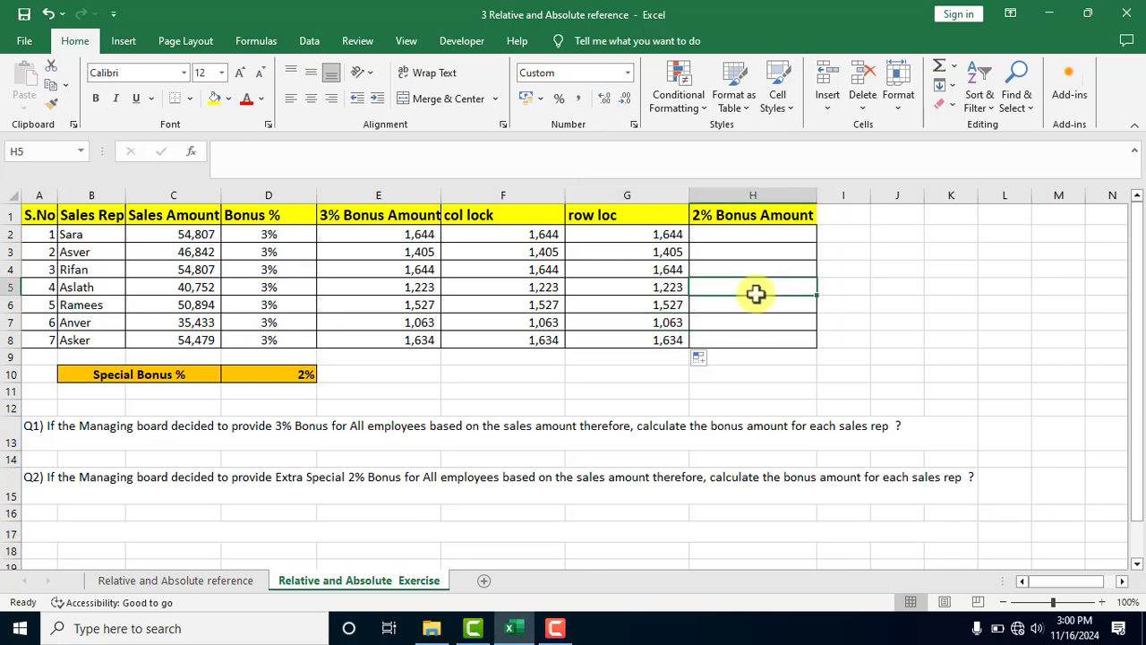
Step: Lock the rows of both references in the G2 formula so it reads =C$2*D$2
{"action": "left_click", "coordinate": [640, 230]}
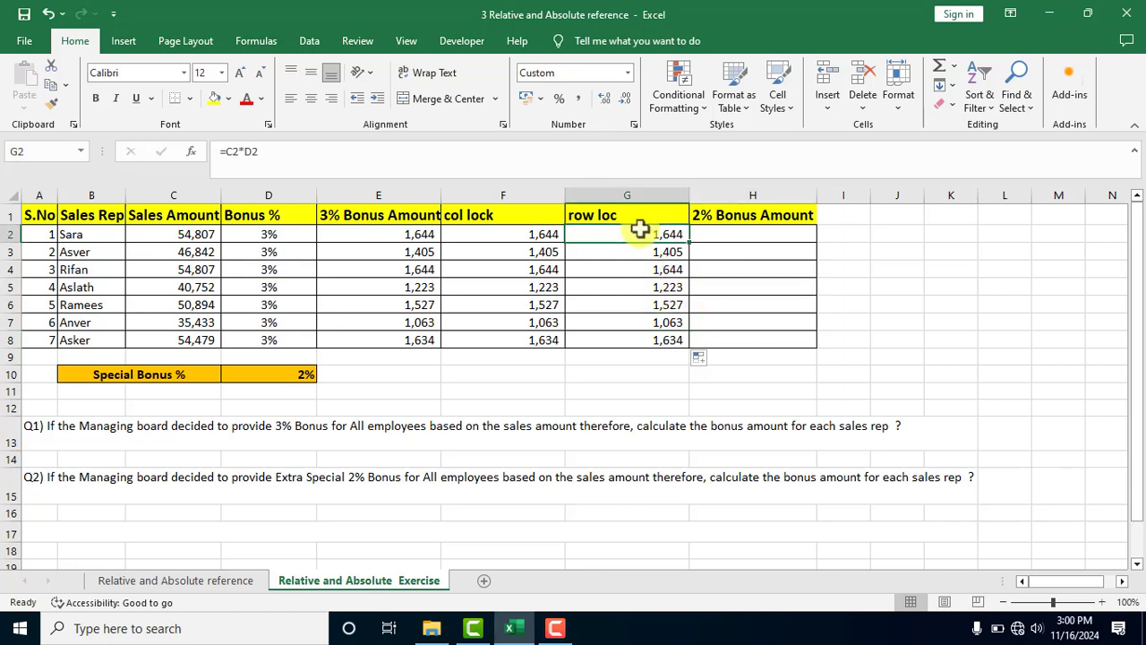
{"action": "left_click", "coordinate": [236, 151]}
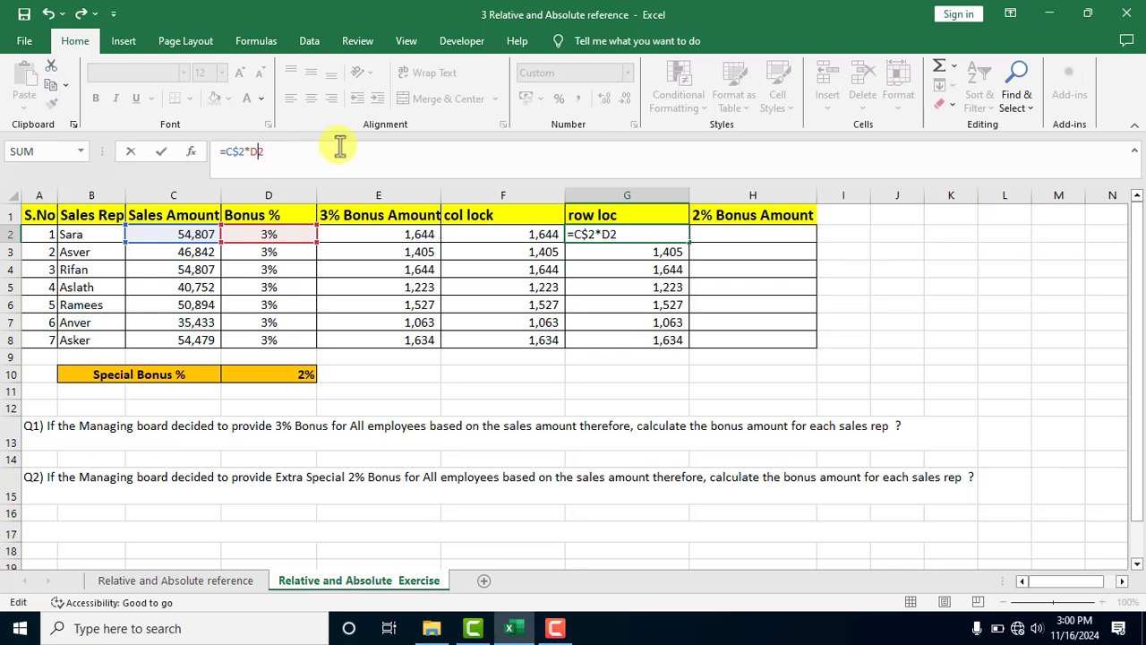
{"action": "type", "text": "@"}
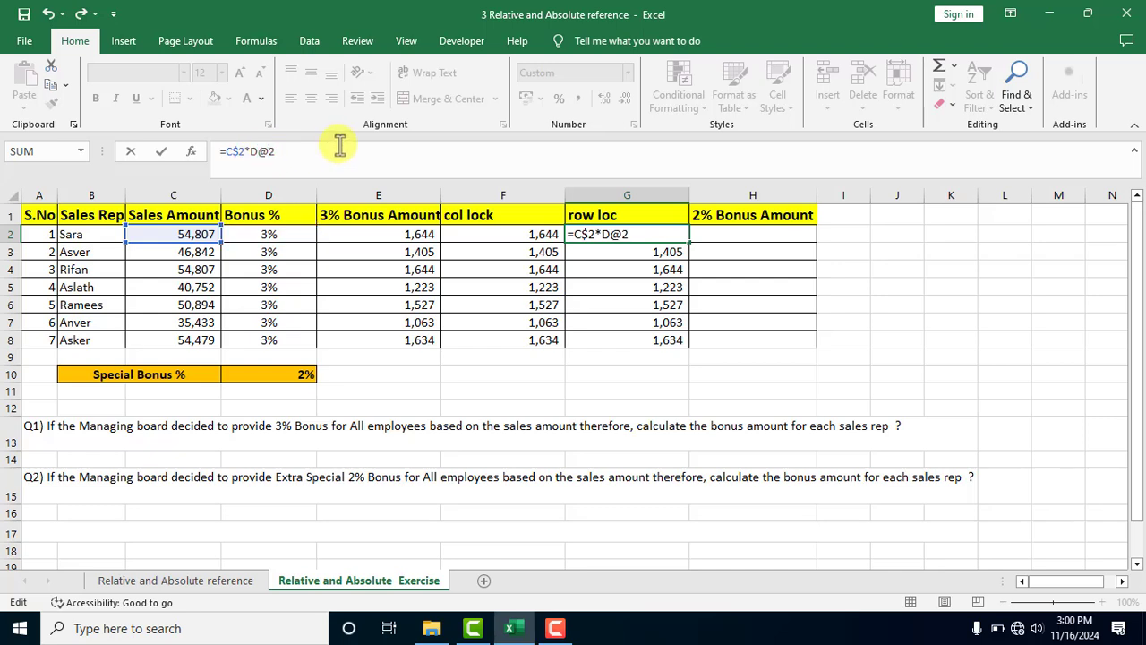
{"action": "key", "text": "BackSpace"}
{"action": "type", "text": "$"}
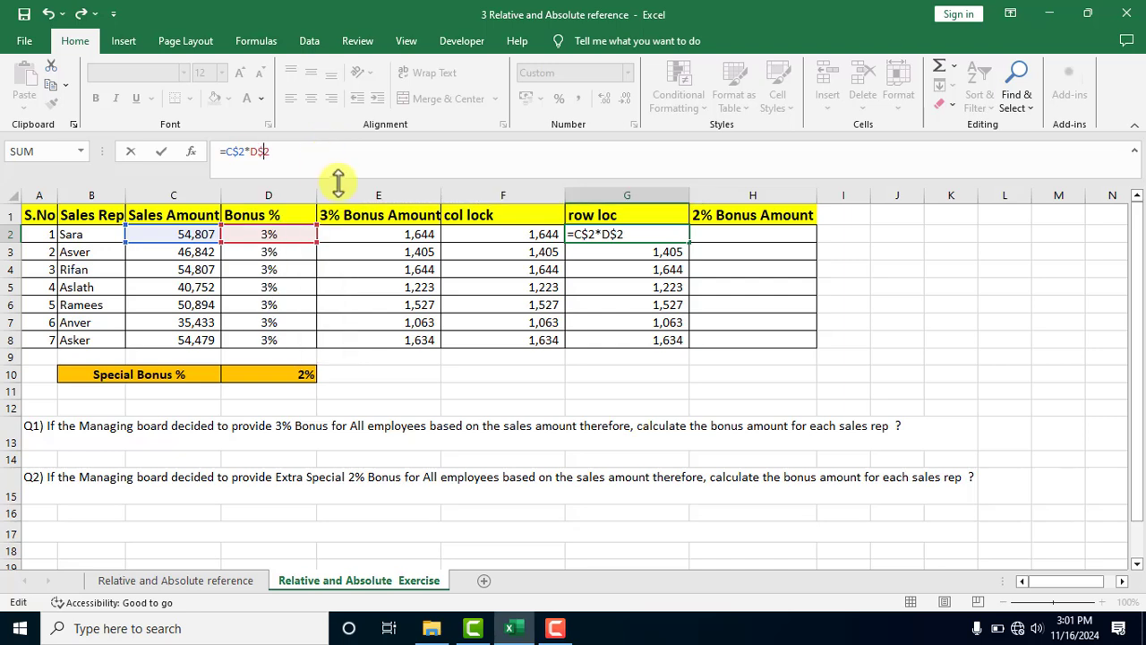
{"action": "key", "text": "Return"}
Step: Fill the G2 formula down the row loc column to G8 and check the references in the copied formulas
{"action": "left_click", "coordinate": [667, 235]}
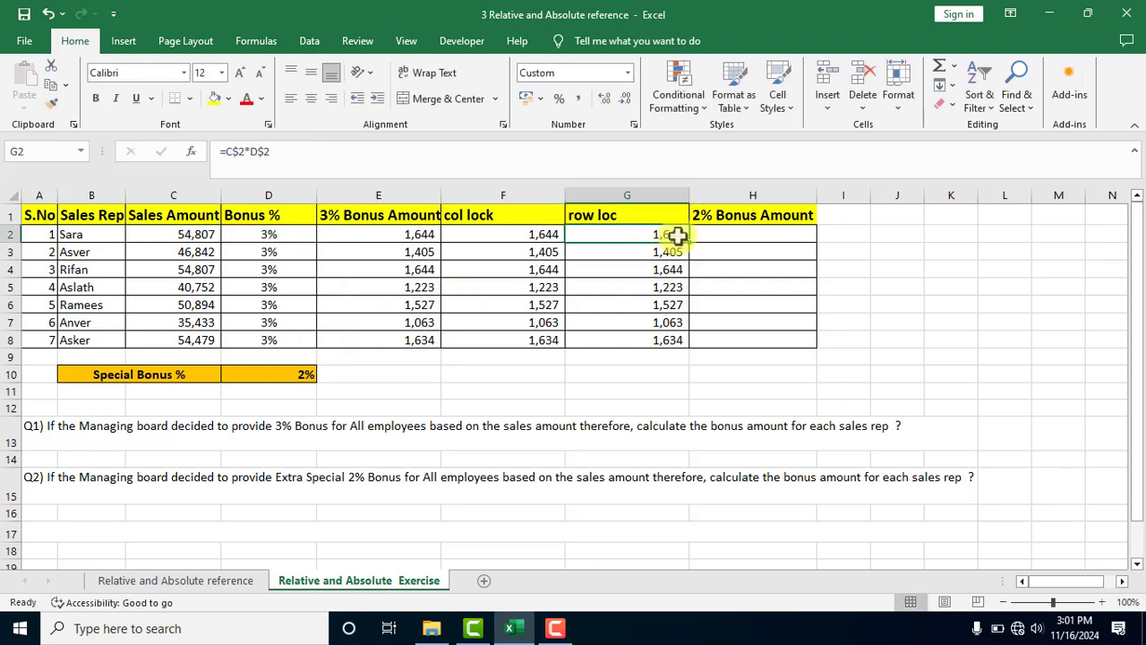
{"action": "left_click_drag", "start_coordinate": [690, 243], "coordinate": [687, 341]}
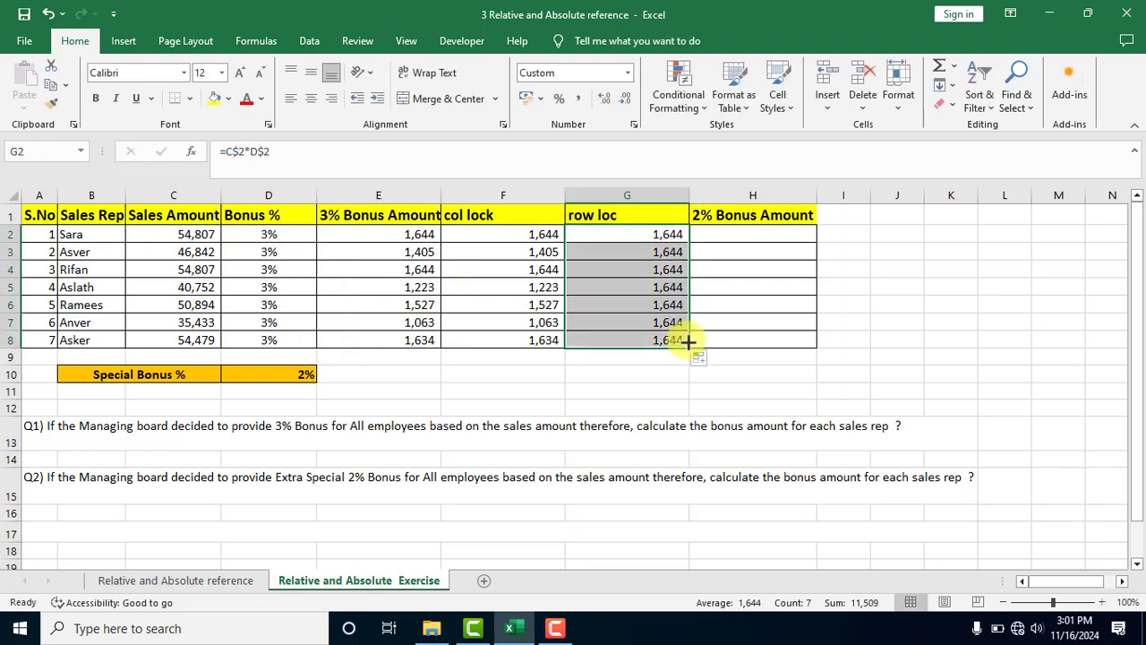
{"action": "left_click", "coordinate": [658, 236]}
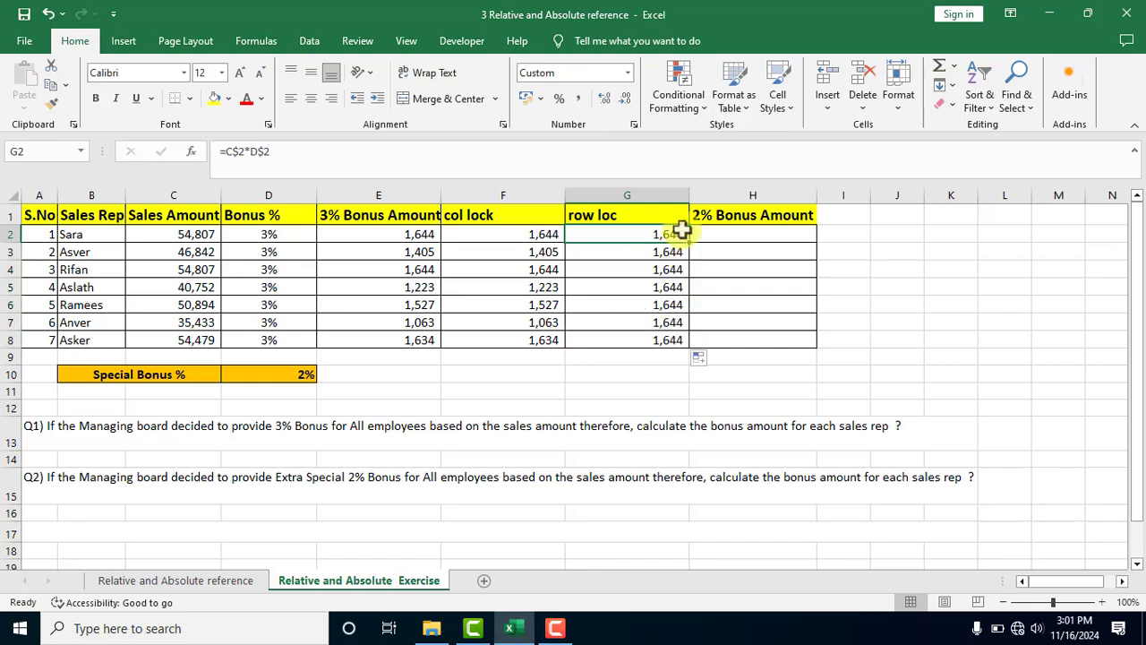
{"action": "left_click", "coordinate": [655, 257]}
{"action": "left_click", "coordinate": [663, 285]}
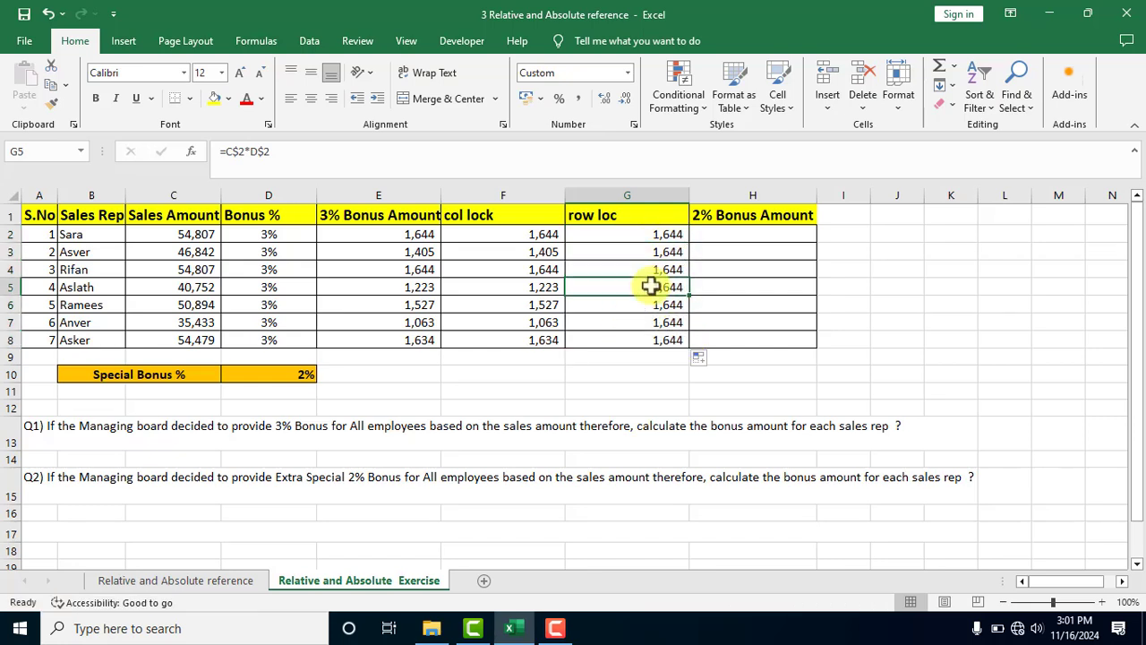
{"action": "left_click", "coordinate": [643, 305]}
{"action": "left_click", "coordinate": [646, 321]}
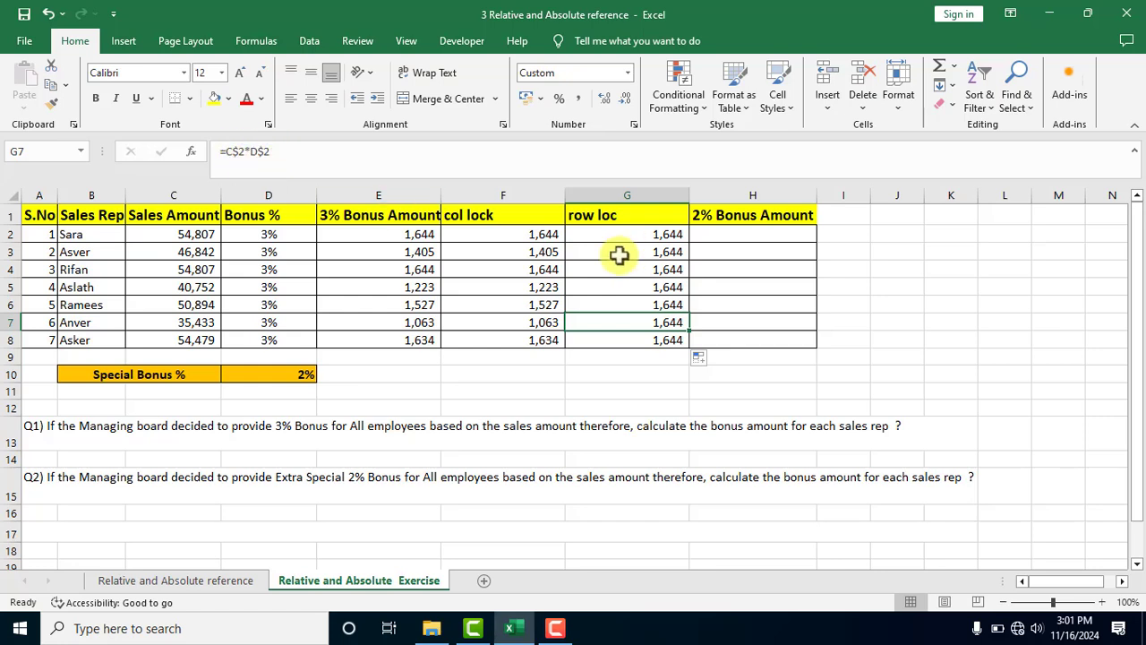
Step: Compare the formulas in the 3% Bonus Amount, col lock and row loc columns, cell by cell in the upper rows
{"action": "left_click", "coordinate": [667, 270]}
{"action": "left_click", "coordinate": [661, 287]}
{"action": "left_click", "coordinate": [647, 265]}
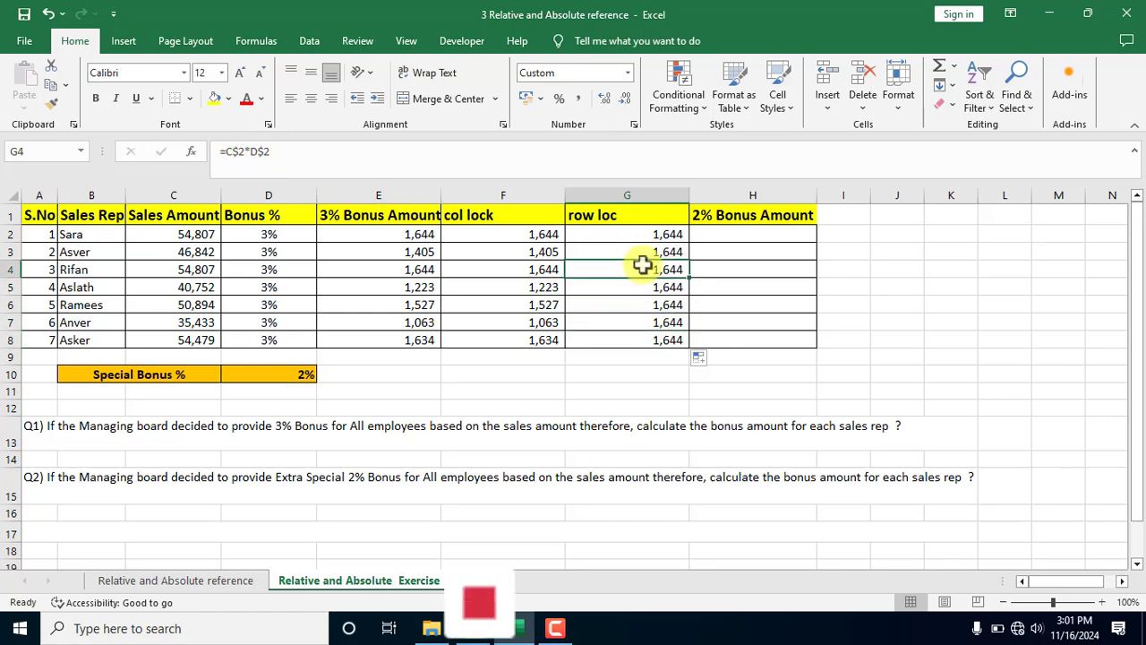
{"action": "double_click", "coordinate": [639, 263]}
{"action": "left_click", "coordinate": [667, 251]}
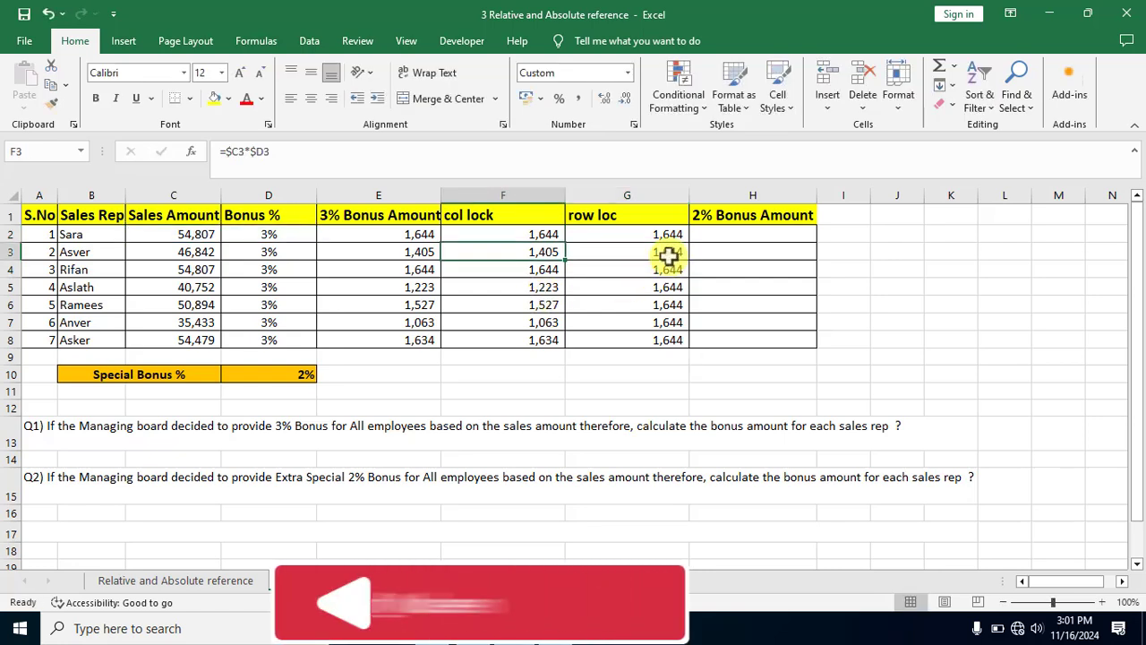
{"action": "left_click", "coordinate": [519, 237]}
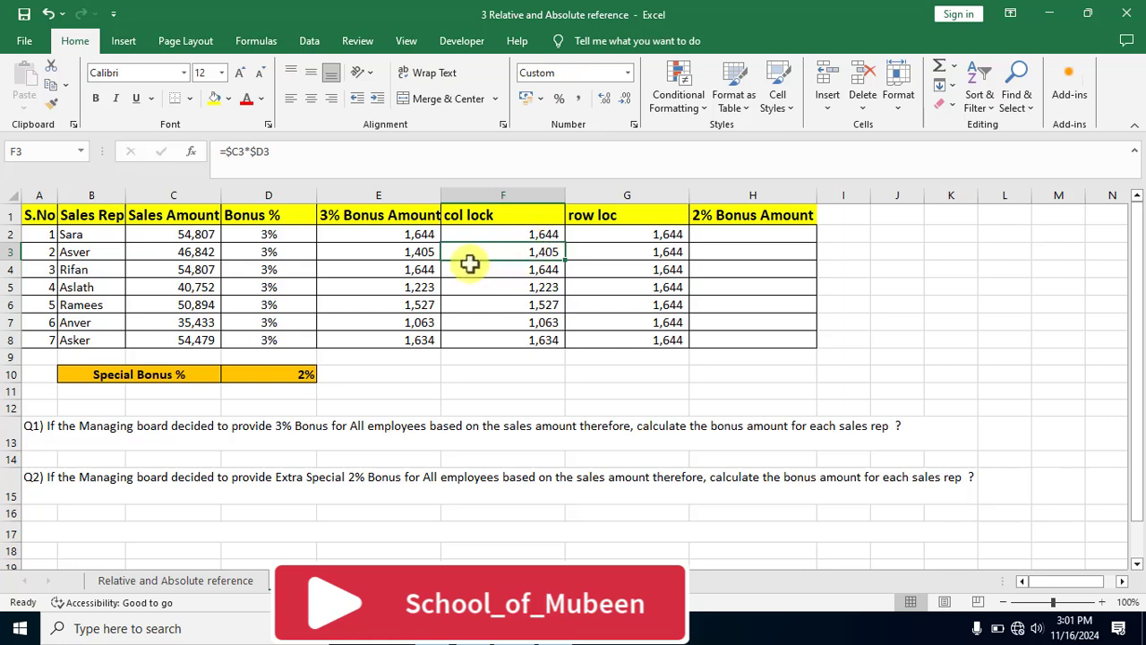
{"action": "left_click", "coordinate": [401, 246]}
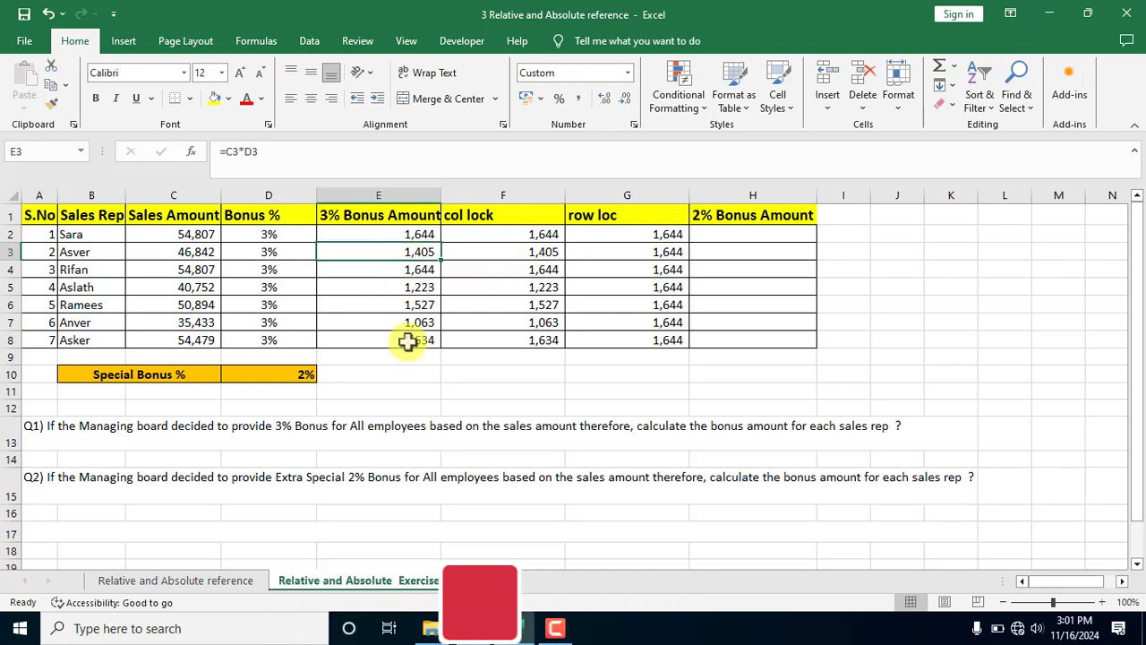
{"action": "left_click", "coordinate": [527, 269]}
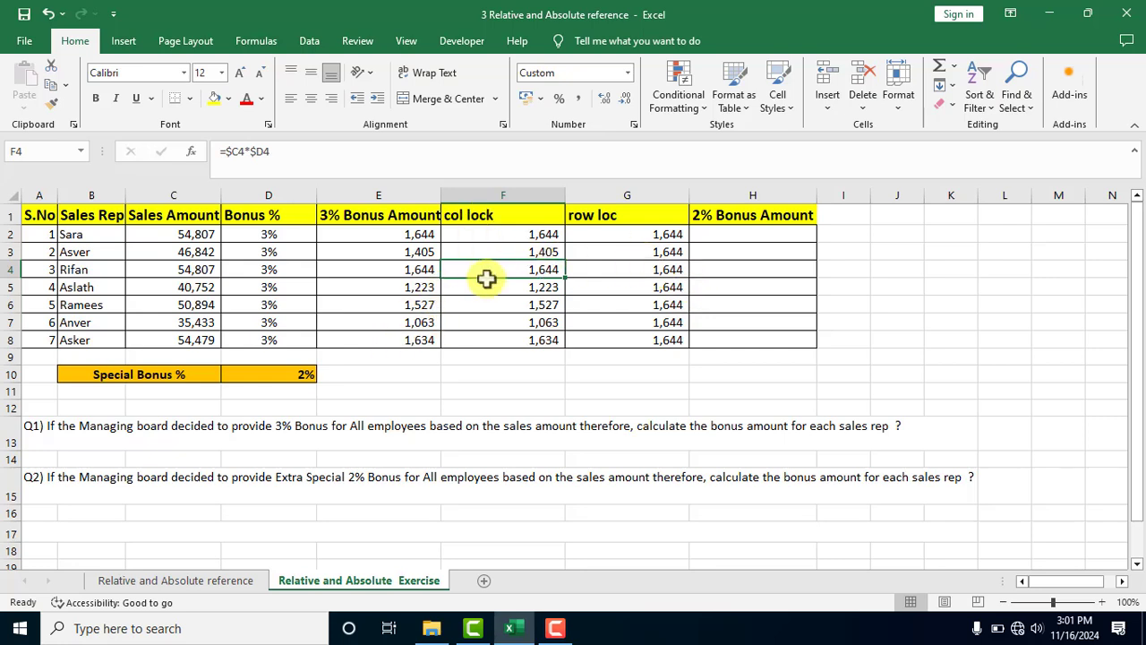
{"action": "left_click", "coordinate": [418, 236]}
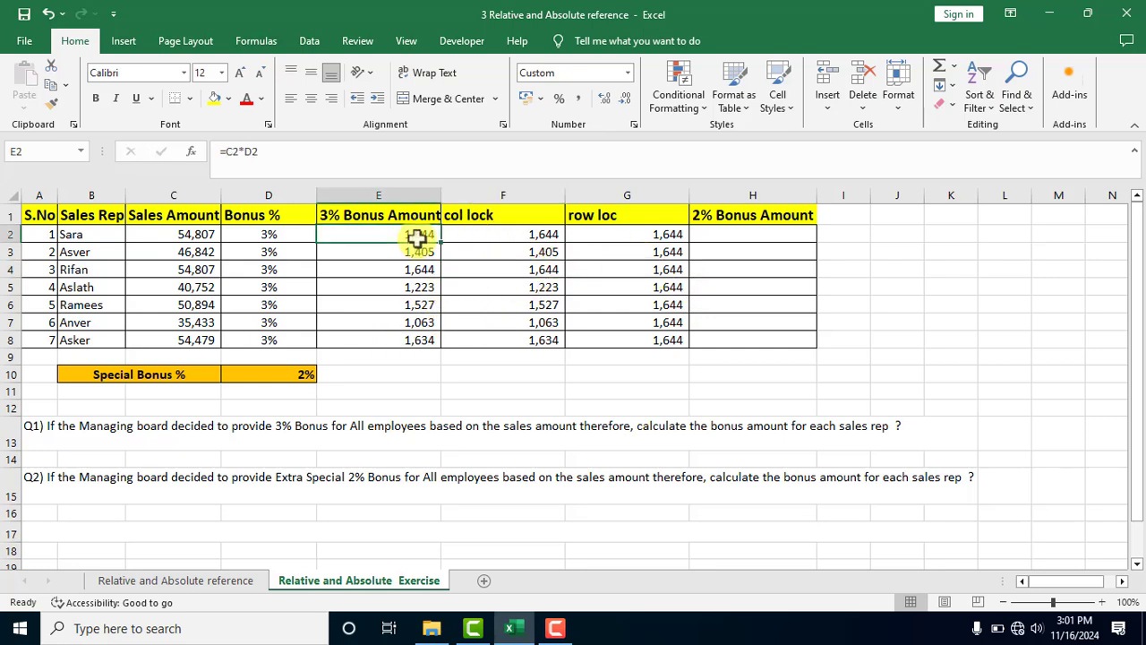
{"action": "left_click", "coordinate": [415, 272]}
{"action": "left_click", "coordinate": [412, 289]}
{"action": "left_click", "coordinate": [667, 254]}
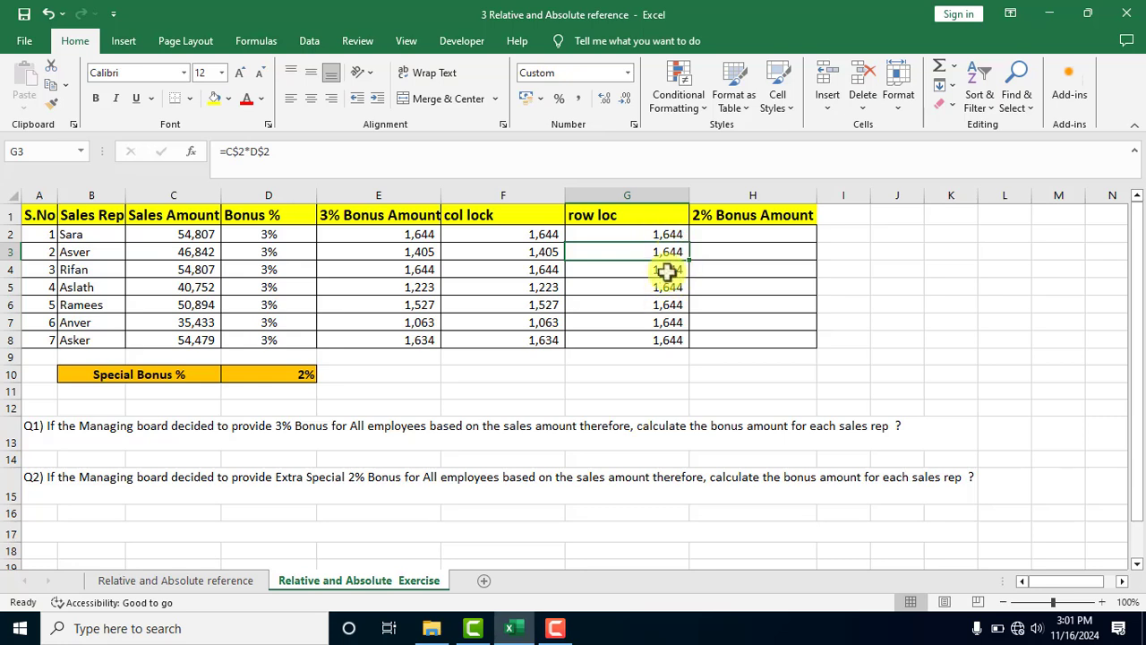
Step: Trace which cells the row loc formulas in G3, G4 and G8 refer to, leaving the formulas unedited
{"action": "double_click", "coordinate": [666, 252]}
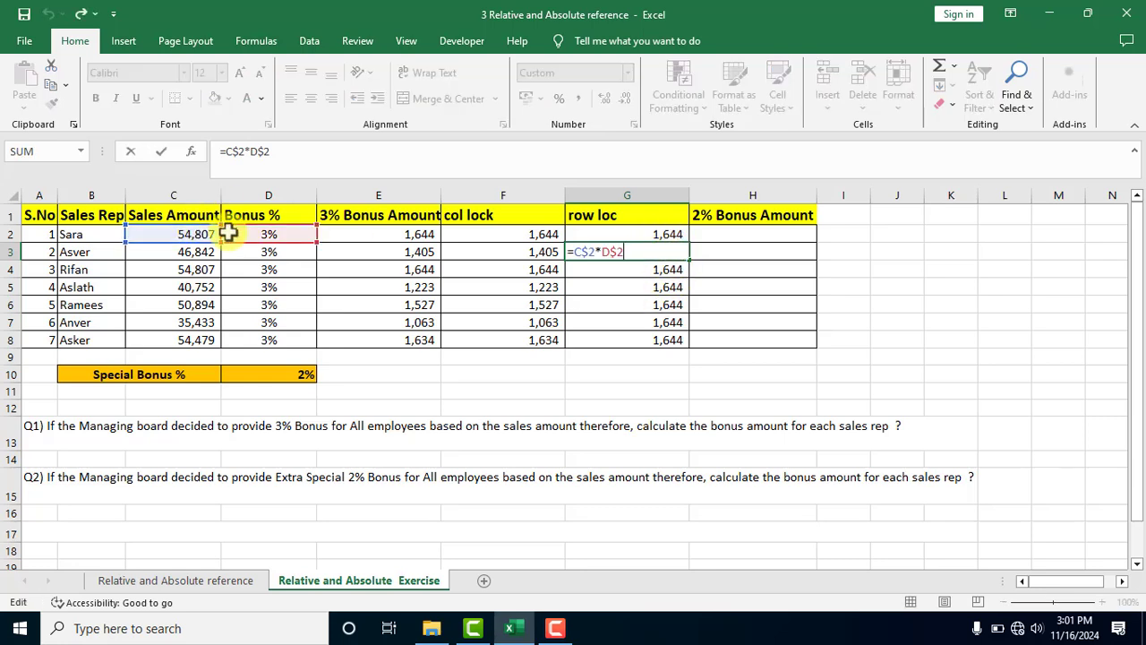
{"action": "double_click", "coordinate": [673, 276]}
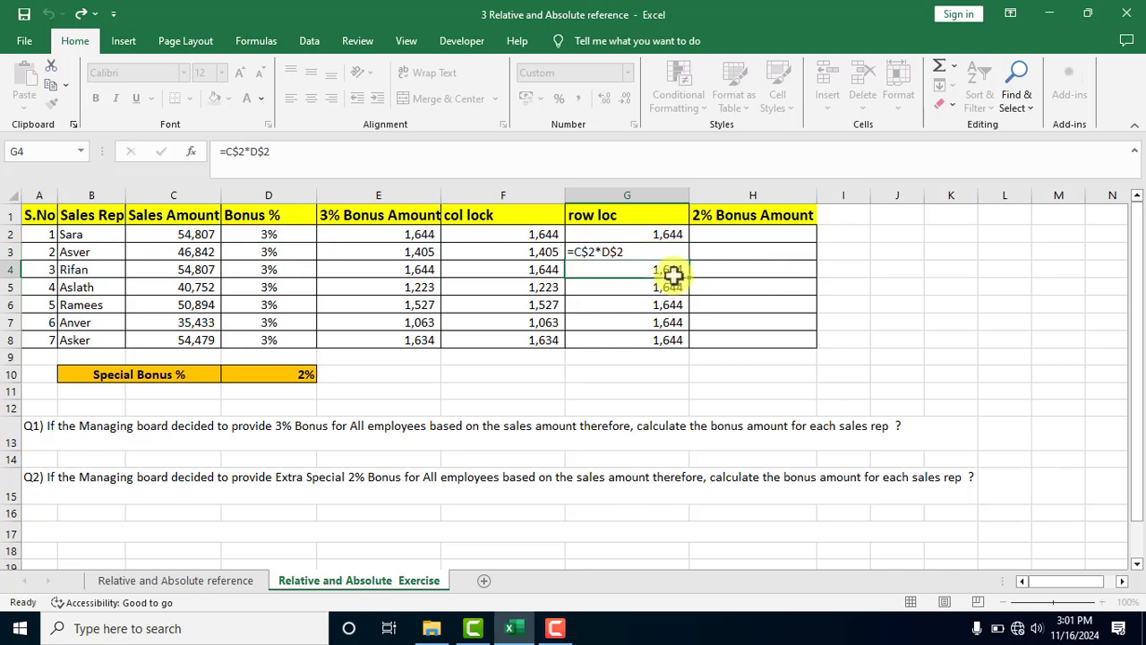
{"action": "double_click", "coordinate": [584, 333]}
{"action": "double_click", "coordinate": [605, 336]}
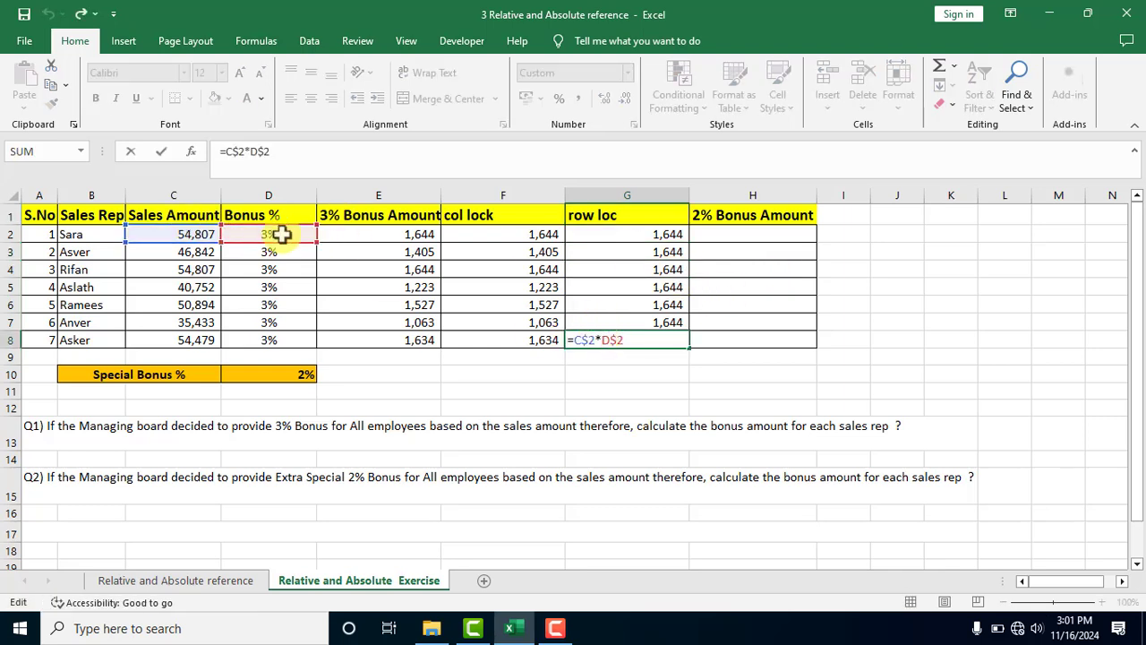
{"action": "left_click", "coordinate": [648, 282]}
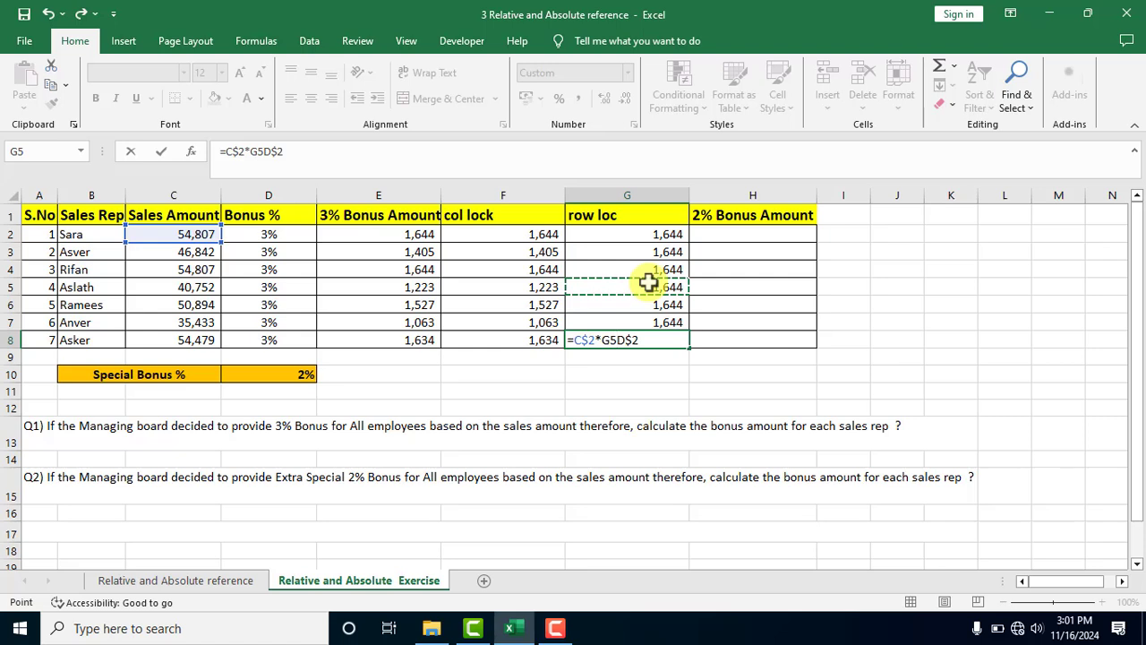
{"action": "key", "text": "Escape"}
Step: Compare the 3% Bonus Amount, col lock and row loc results by selecting each column from its header to row 8
{"action": "left_click", "coordinate": [536, 268]}
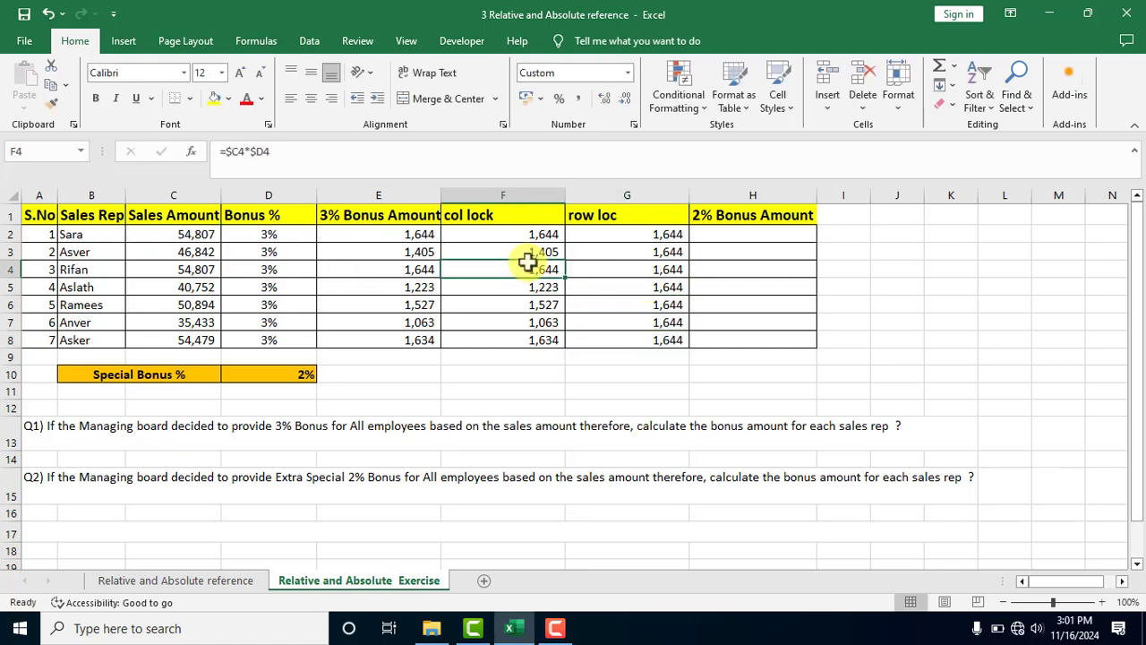
{"action": "left_click", "coordinate": [716, 300]}
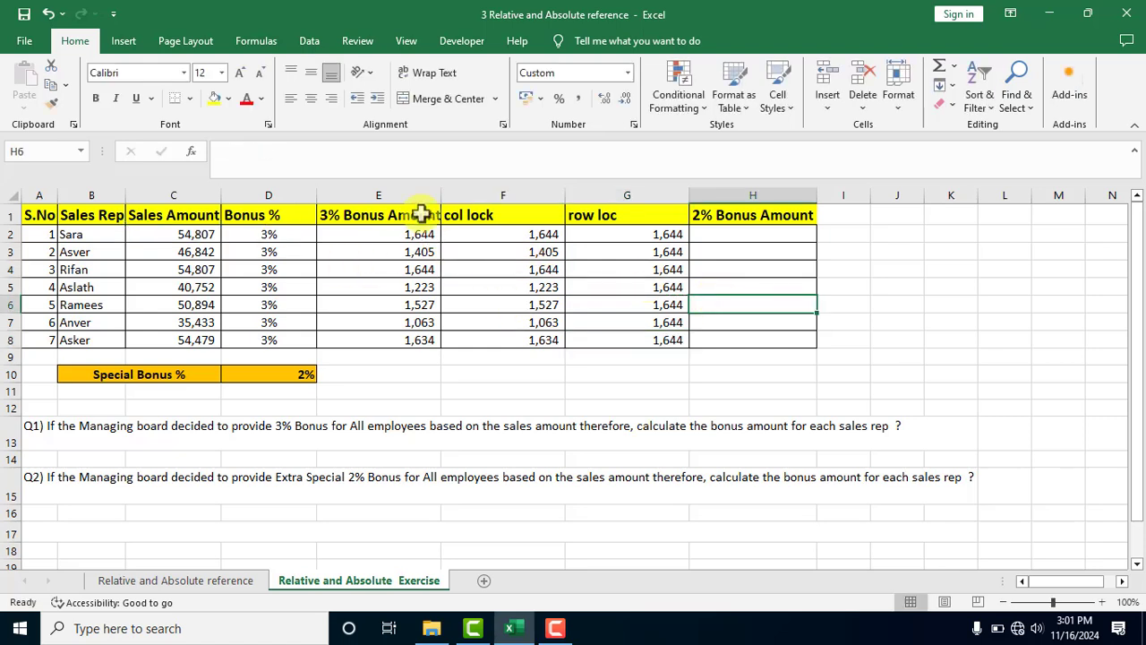
{"action": "left_click_drag", "start_coordinate": [410, 218], "coordinate": [417, 338]}
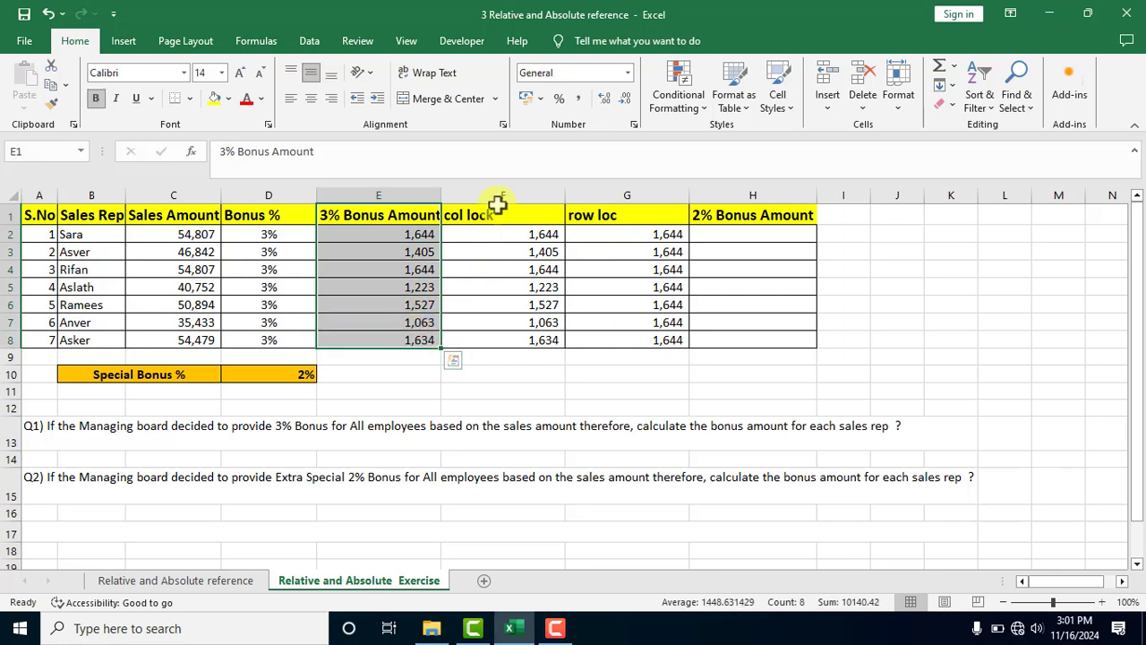
{"action": "left_click_drag", "start_coordinate": [497, 207], "coordinate": [516, 335]}
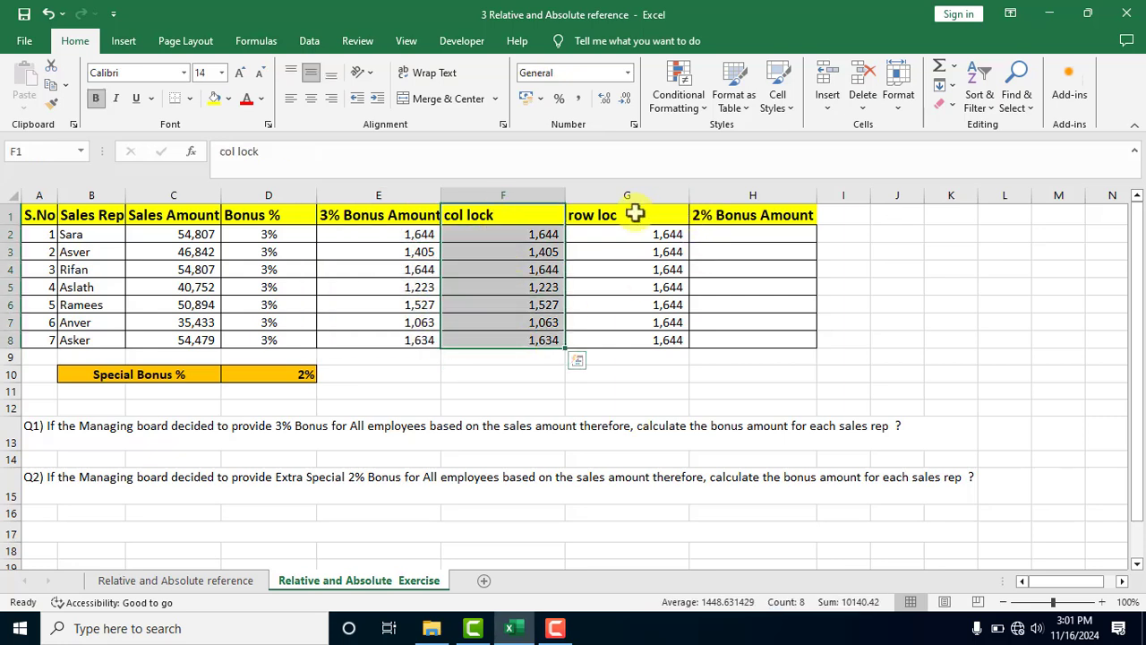
{"action": "left_click_drag", "start_coordinate": [632, 215], "coordinate": [632, 331]}
{"action": "left_click", "coordinate": [954, 286]}
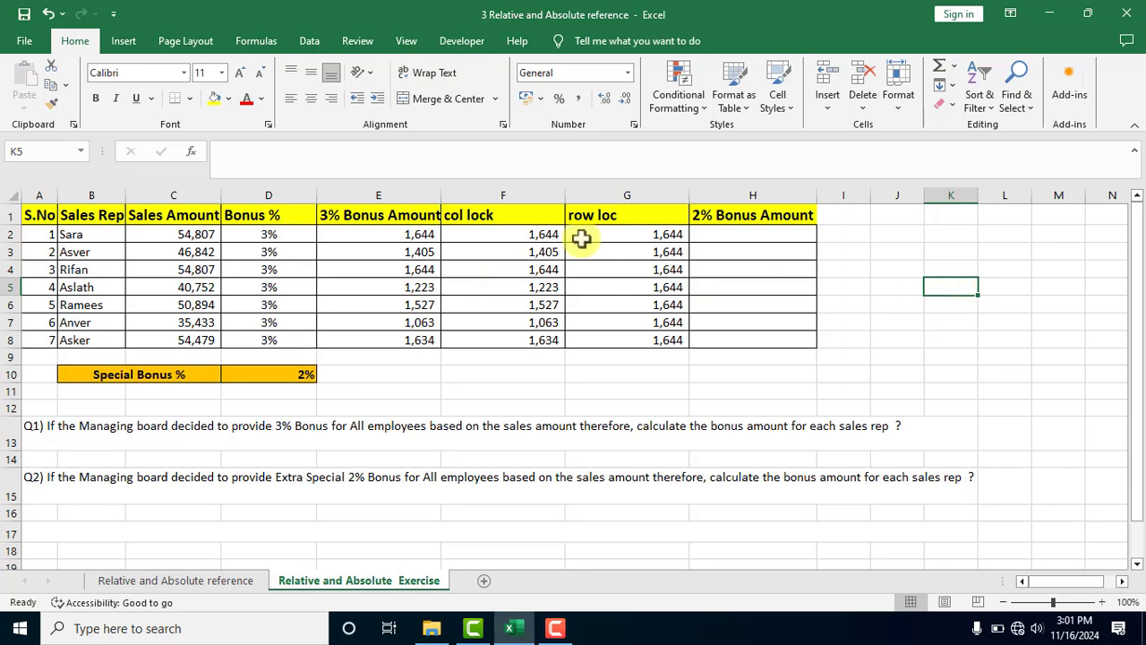
{"action": "left_click", "coordinate": [895, 272]}
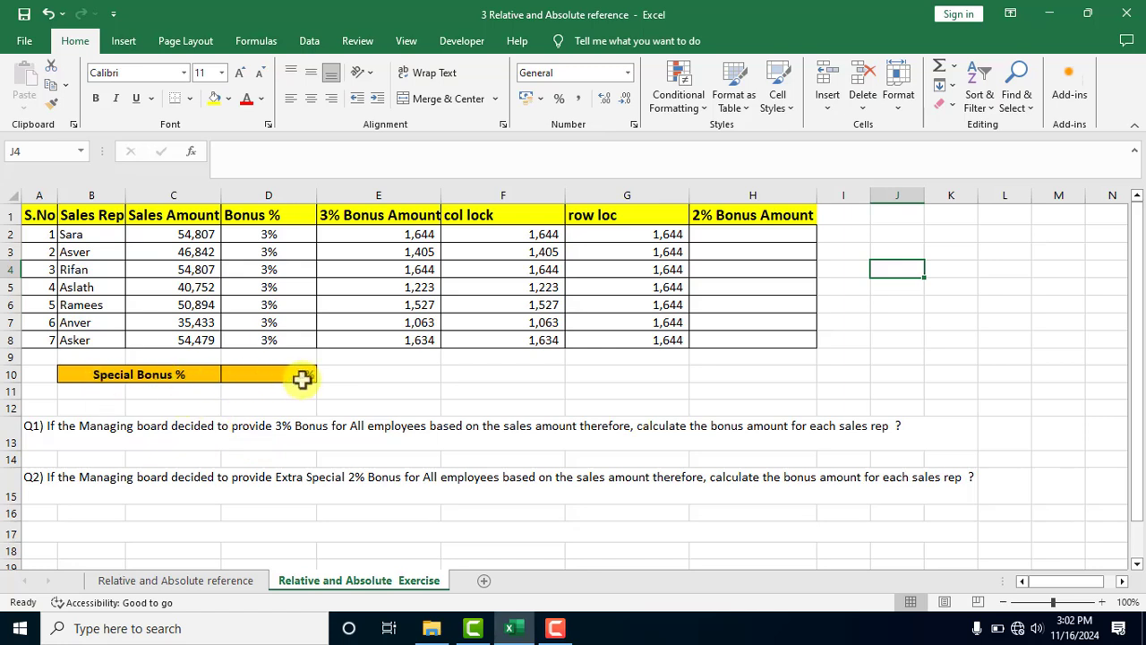
Step: Enter the formula =C2*D10 in H2 to calculate the first 2% bonus amount from the special bonus percentage
{"action": "left_click", "coordinate": [762, 233]}
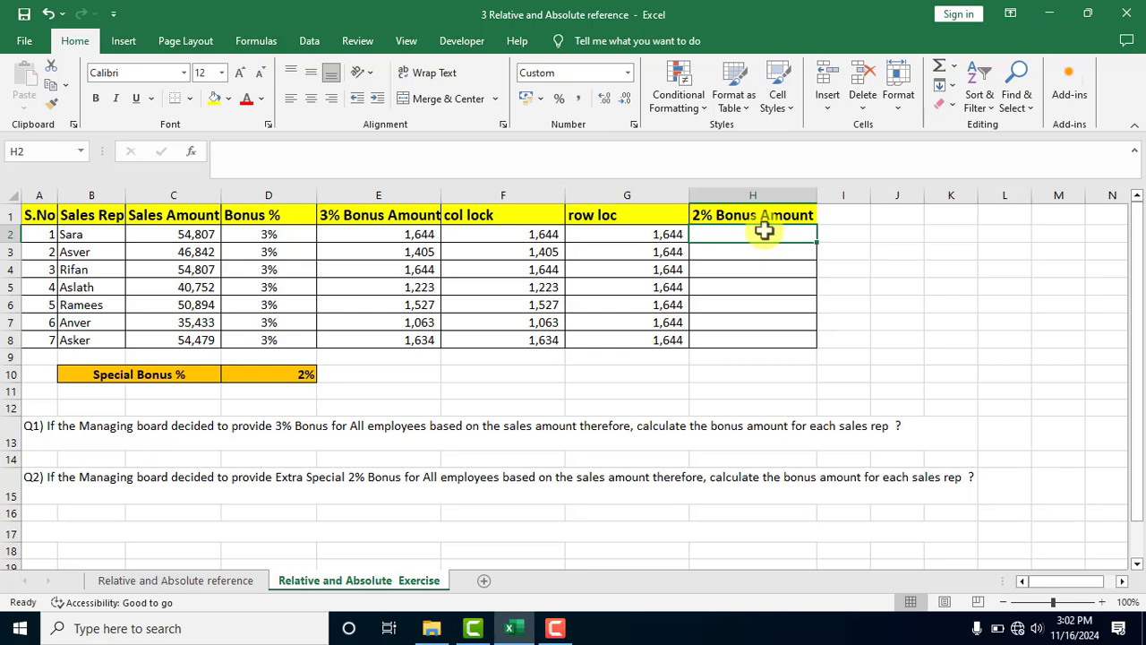
{"action": "type", "text": "="}
{"action": "left_click", "coordinate": [179, 229]}
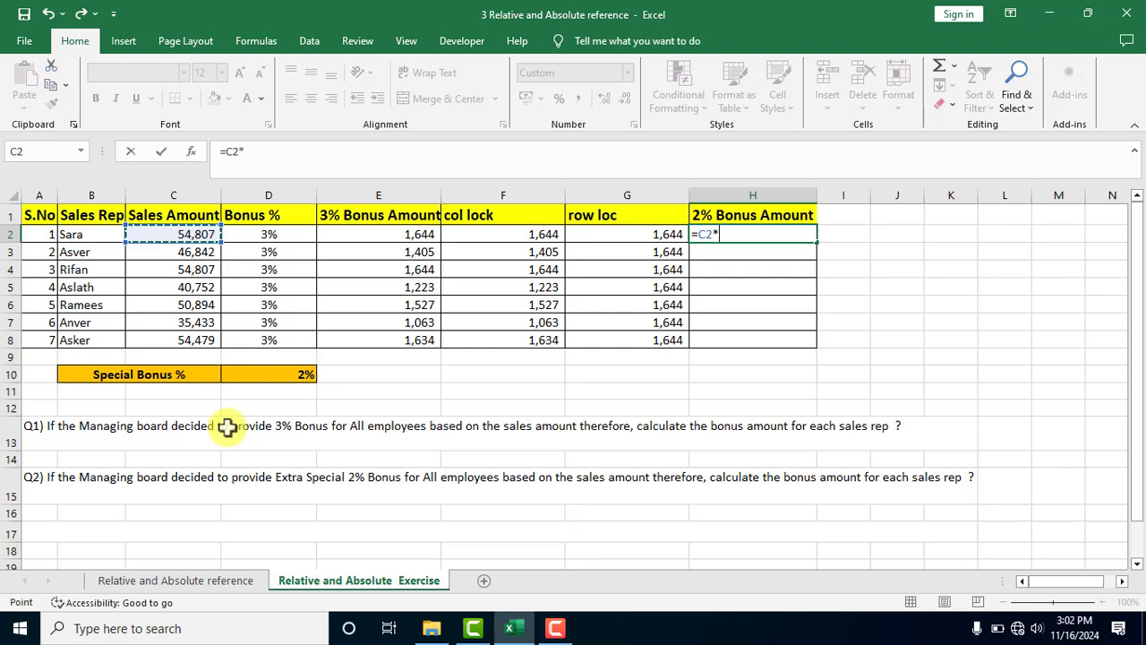
{"action": "type", "text": "*"}
{"action": "left_click", "coordinate": [317, 376]}
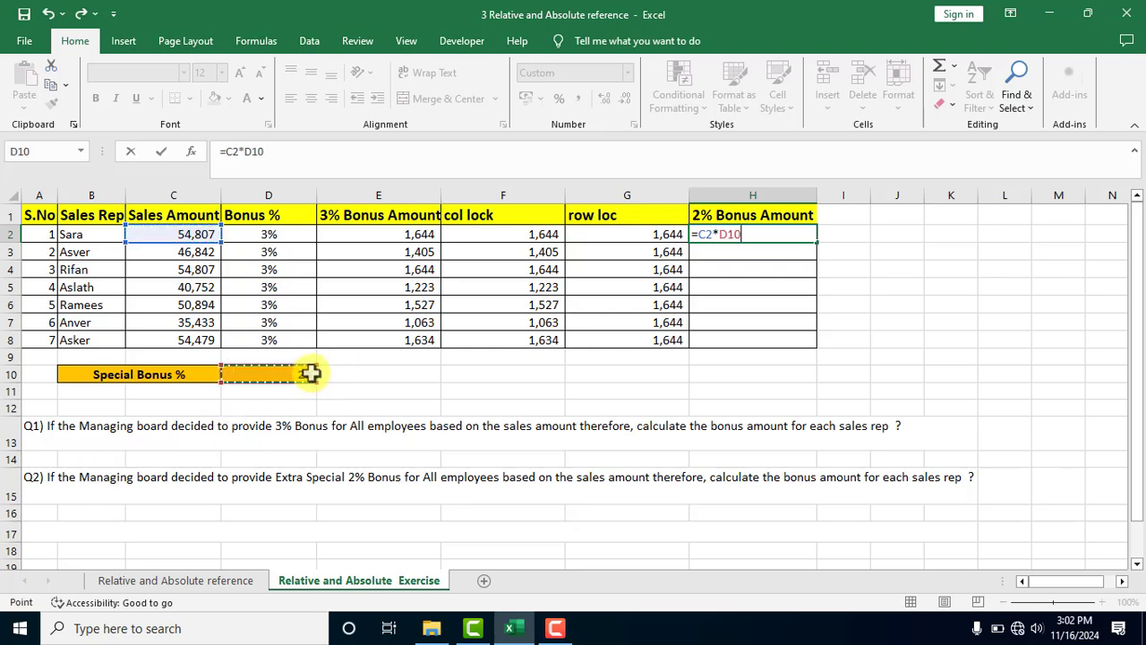
{"action": "key", "text": "Return"}
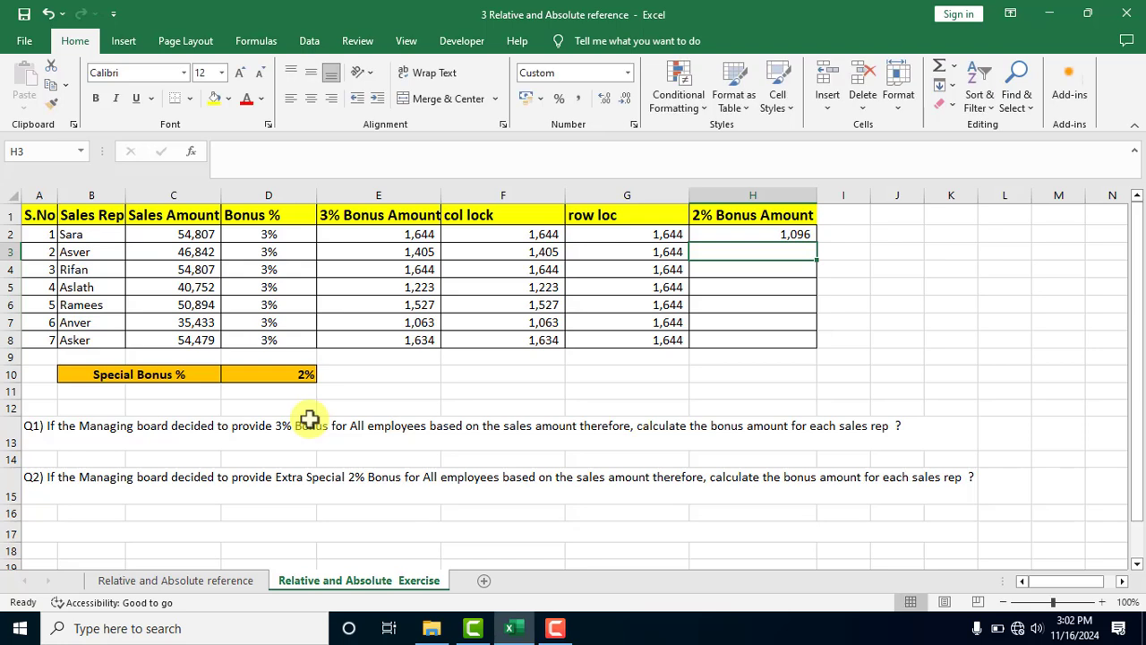
Step: Fill the H2 formula down the 2% Bonus Amount column to H8 and select H3 to check its formula
{"action": "left_click", "coordinate": [760, 234]}
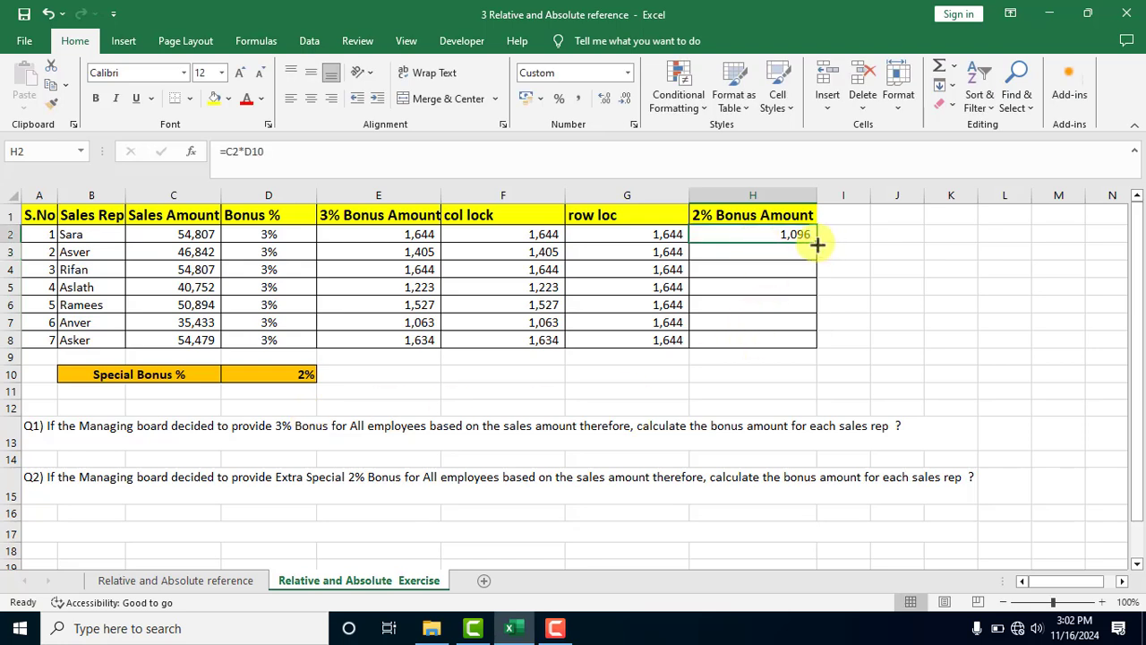
{"action": "left_click_drag", "start_coordinate": [817, 244], "coordinate": [809, 348]}
{"action": "left_click", "coordinate": [774, 252]}
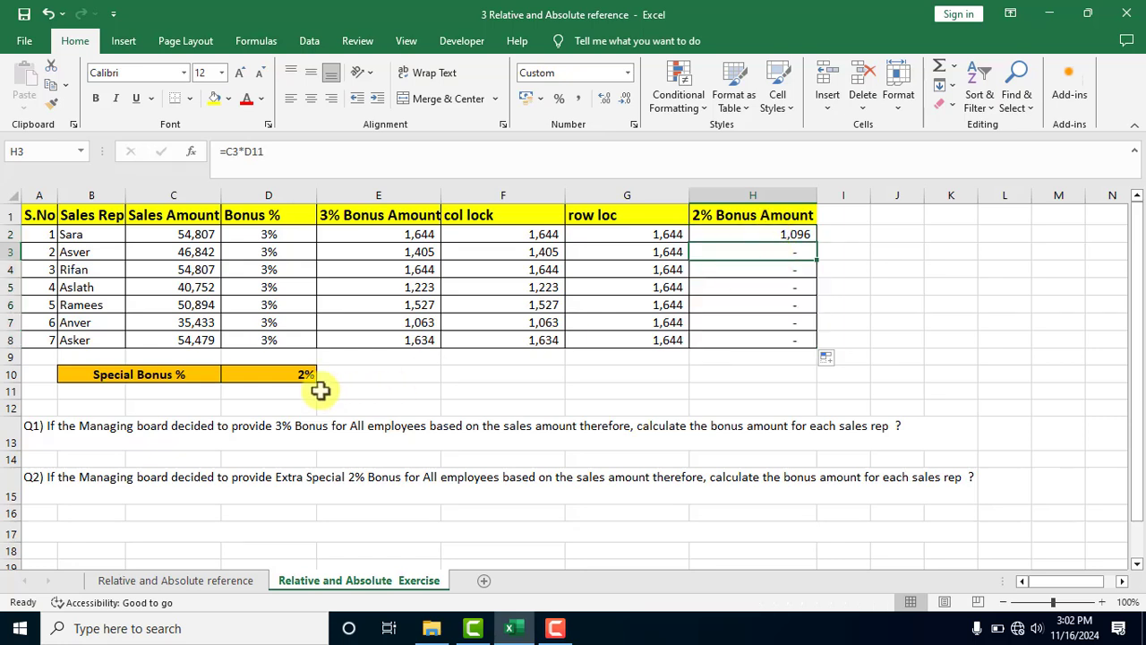
Step: Trace the cells referenced by the 2% Bonus Amount formulas in H2 and H3 without changing them
{"action": "left_click", "coordinate": [727, 235]}
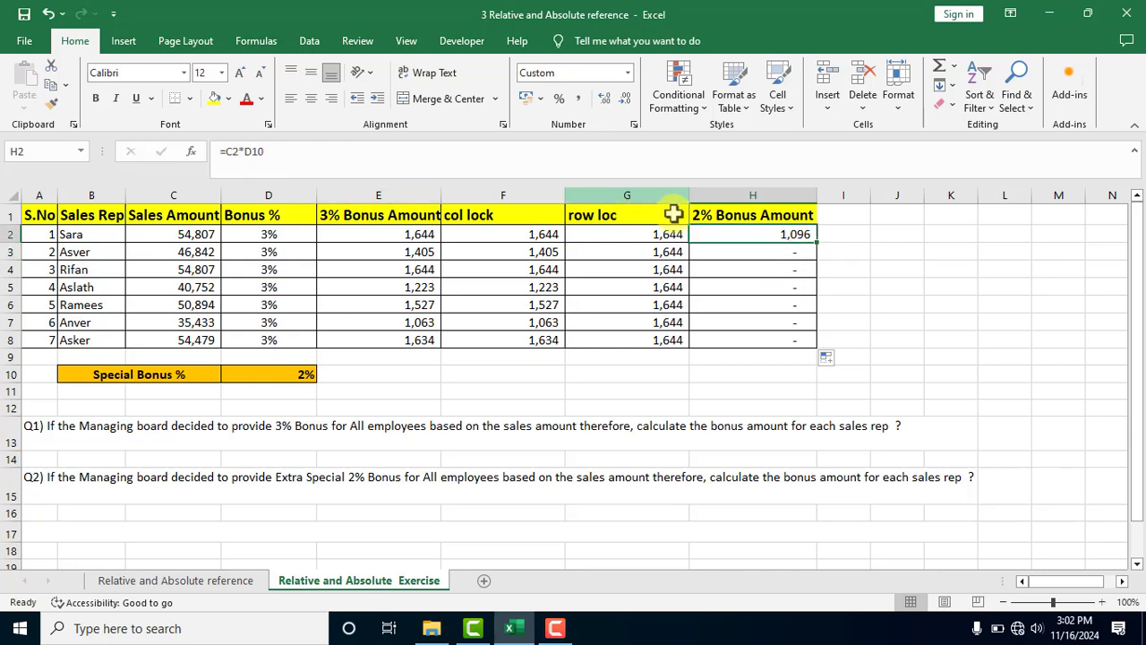
{"action": "double_click", "coordinate": [730, 232]}
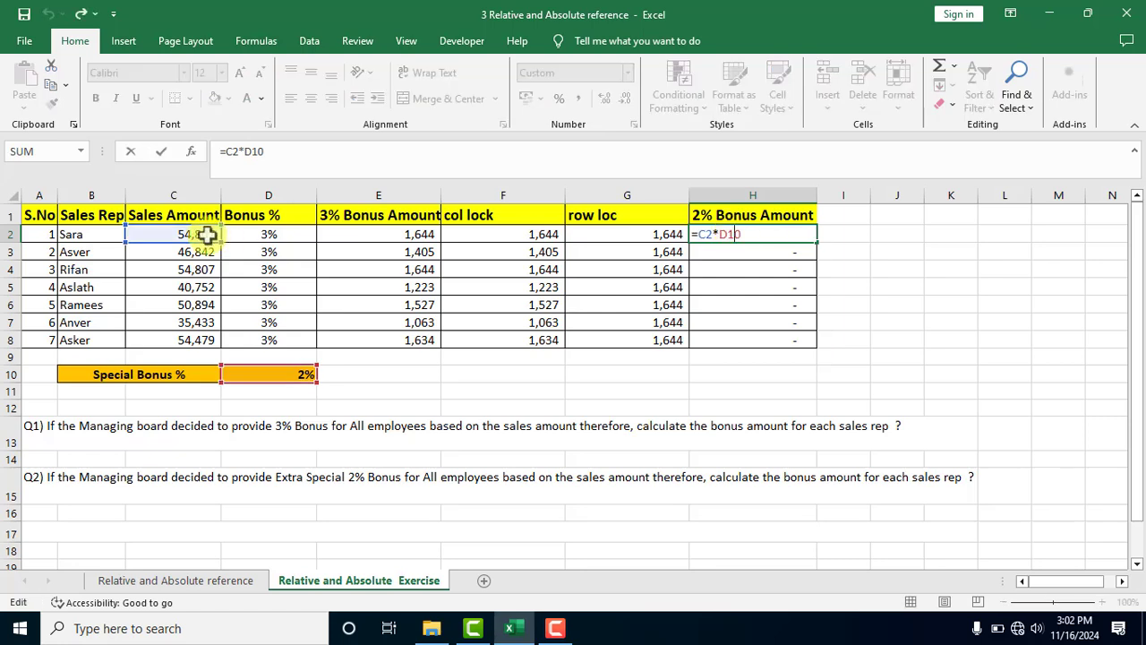
{"action": "left_click", "coordinate": [947, 338]}
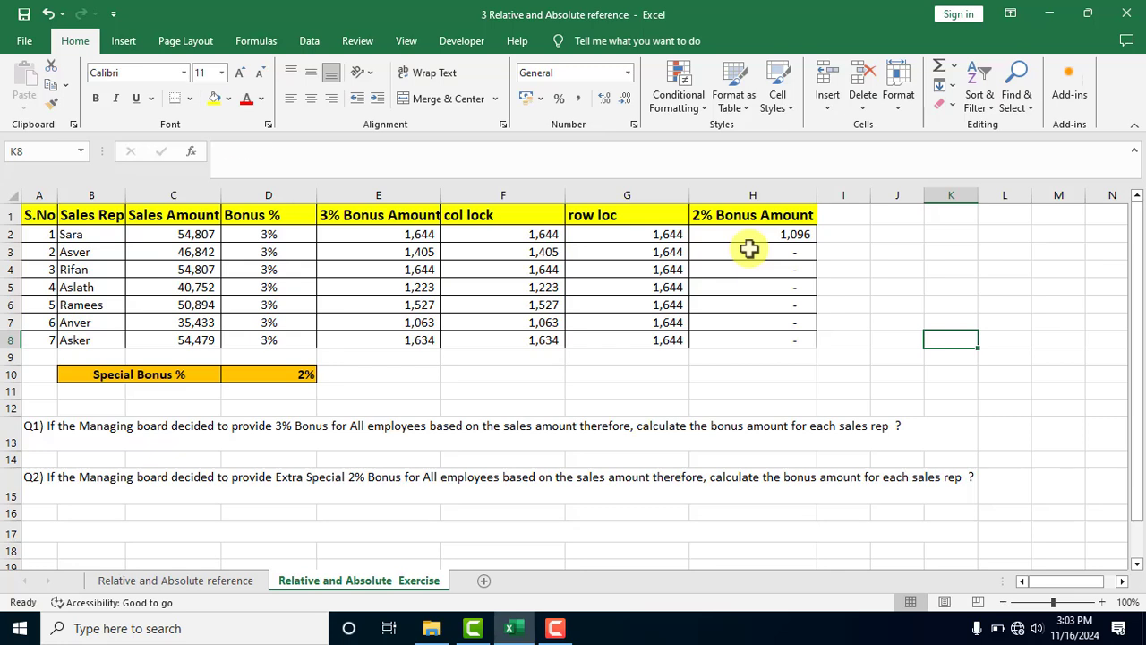
{"action": "double_click", "coordinate": [749, 252]}
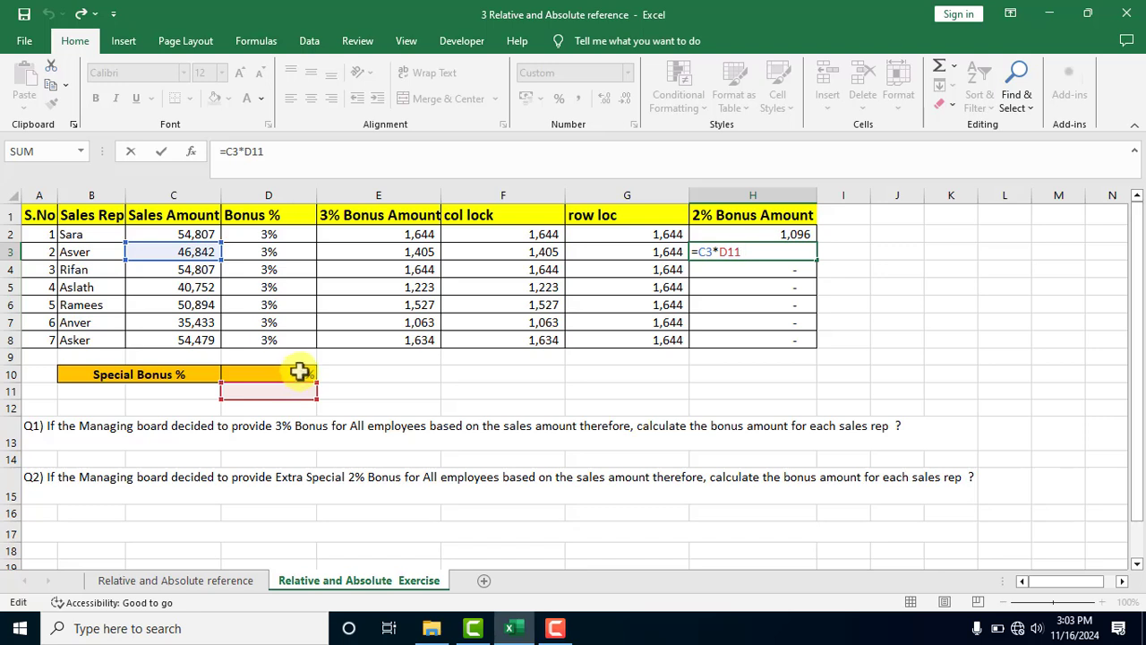
{"action": "key", "text": "Escape"}
{"action": "left_click", "coordinate": [950, 320]}
Step: Make the special bonus reference in H2 absolute so the formula reads =C2*$D$10
{"action": "left_click", "coordinate": [803, 235]}
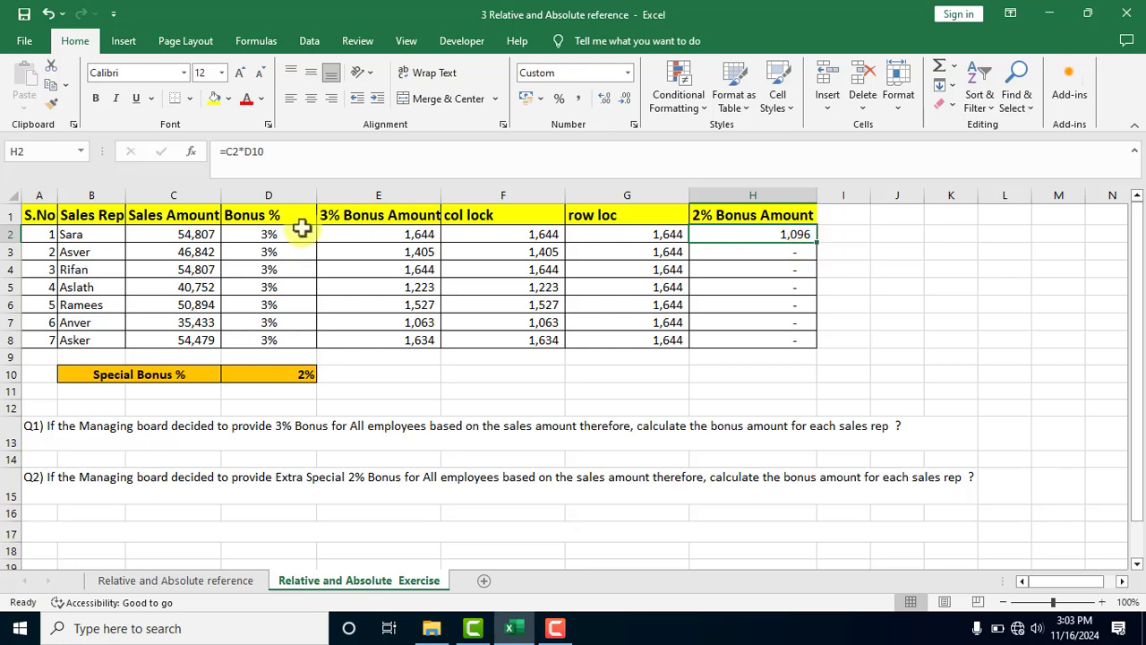
{"action": "left_click", "coordinate": [248, 151]}
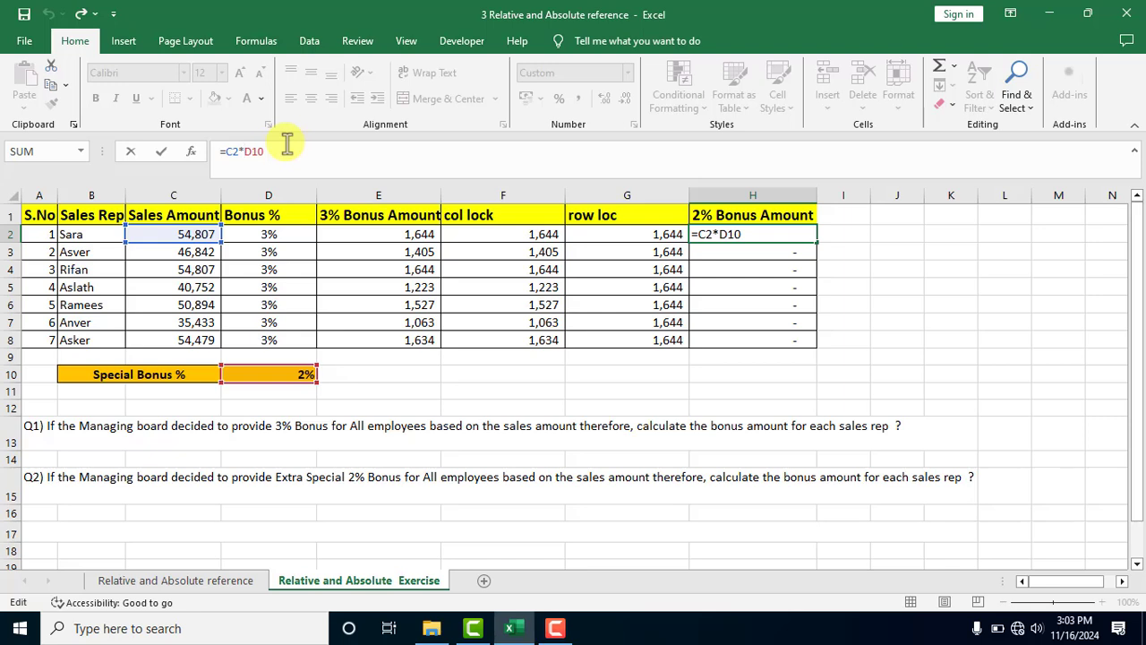
{"action": "type", "text": "$"}
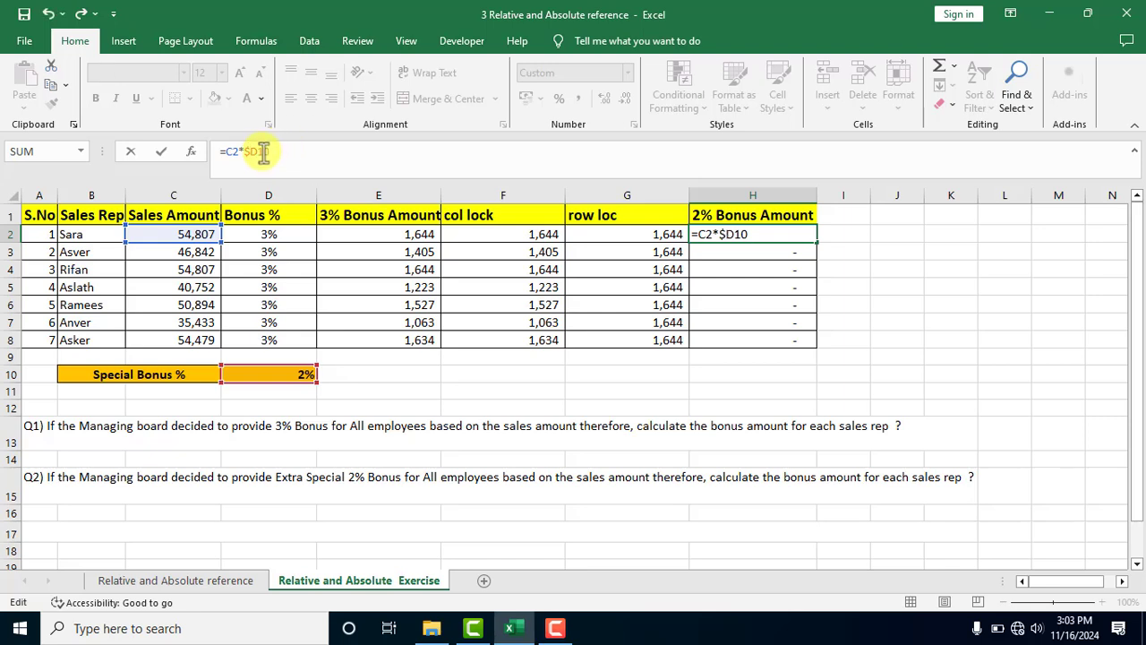
{"action": "left_click", "coordinate": [259, 151]}
{"action": "type", "text": "$"}
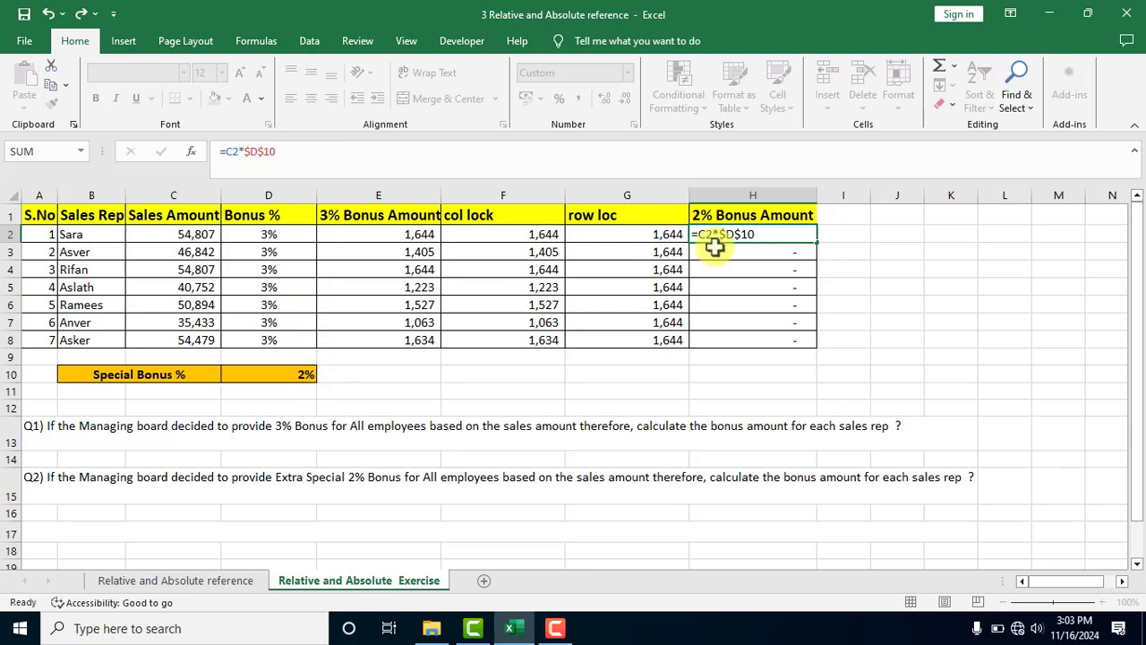
{"action": "key", "text": "Return"}
Step: Fill the H2 formula down the 2% Bonus Amount column to H8 and check the references in H3
{"action": "left_click", "coordinate": [743, 235]}
{"action": "left_click_drag", "start_coordinate": [811, 241], "coordinate": [803, 344]}
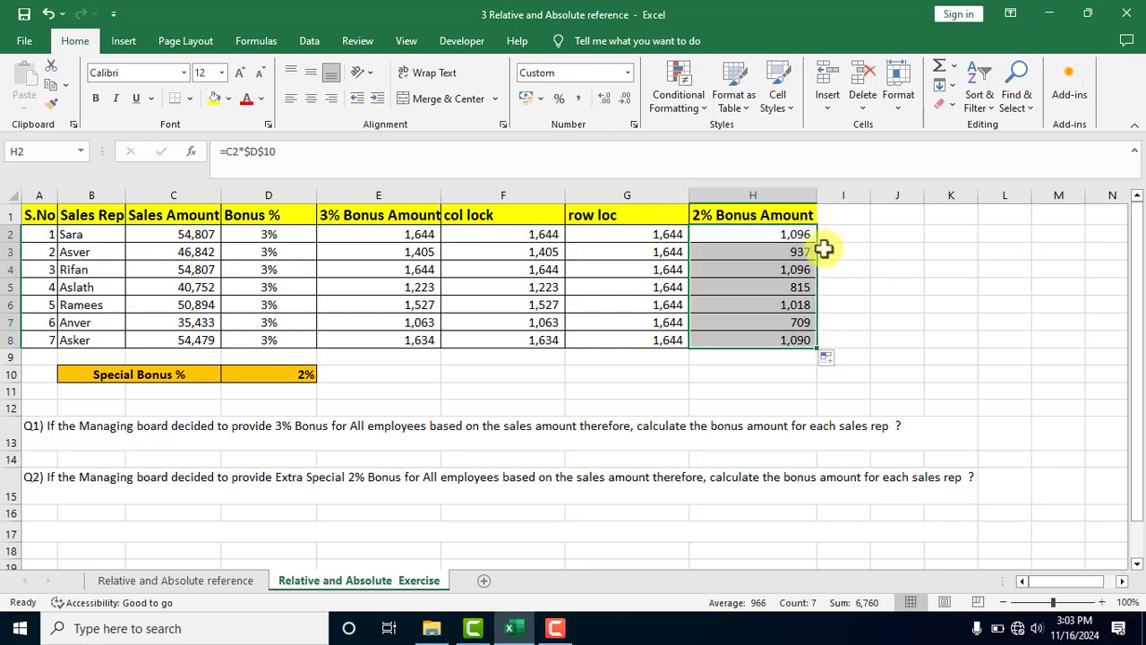
{"action": "double_click", "coordinate": [761, 252]}
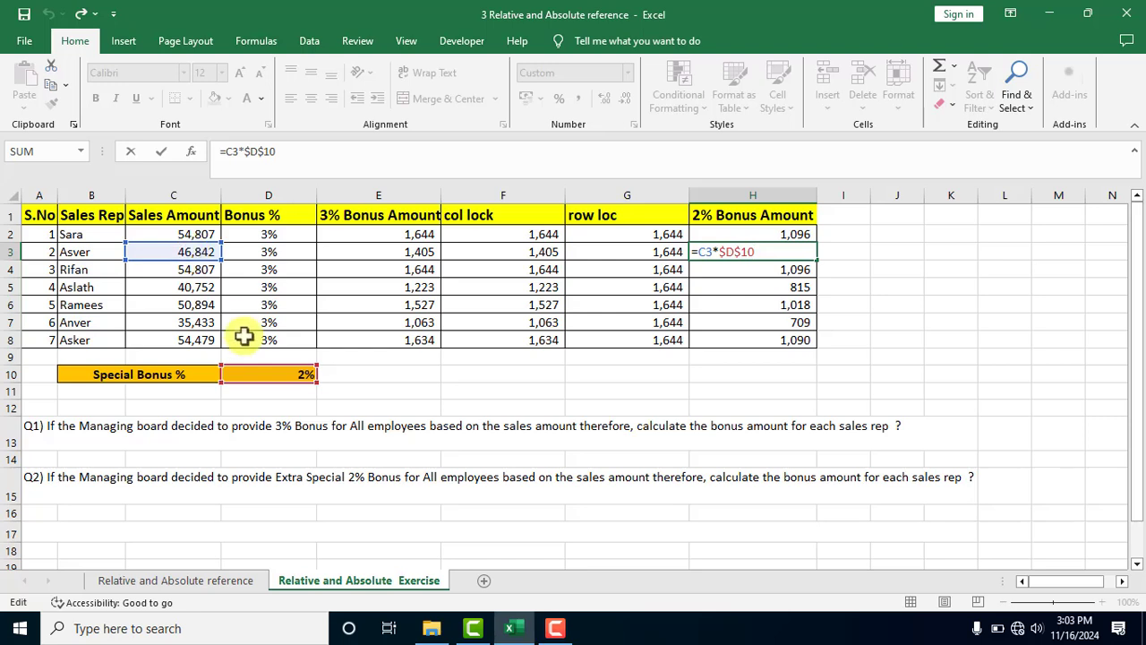
{"action": "key", "text": "Return"}
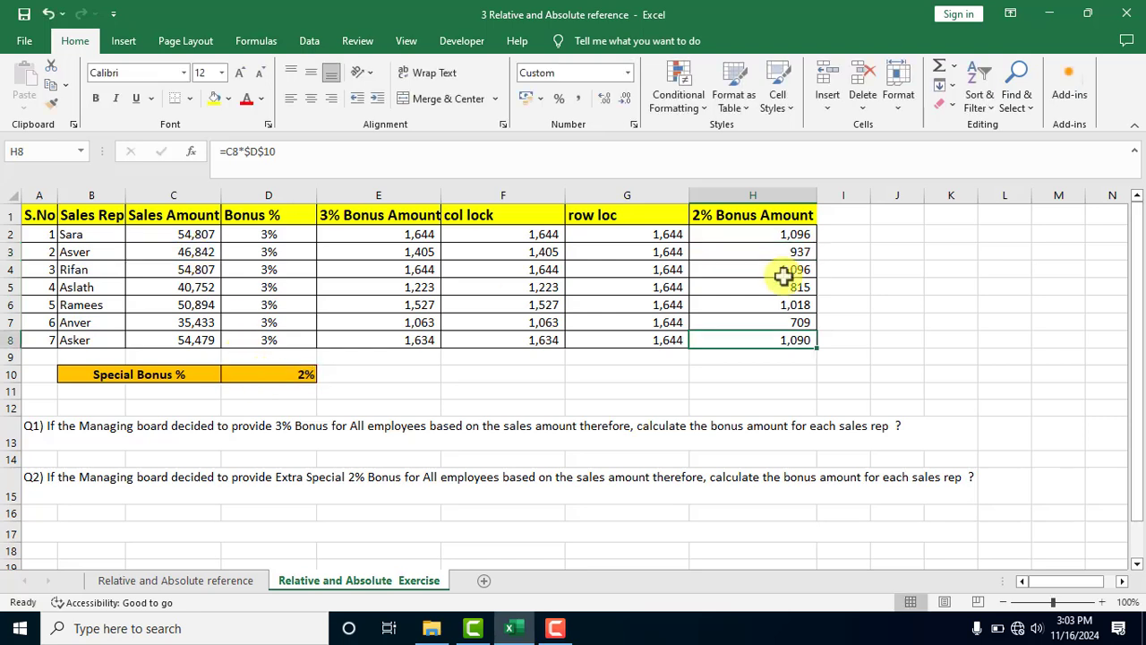
Step: Examine the relative and absolute references in the 2% Bonus Amount formulas in H4 and H2
{"action": "double_click", "coordinate": [766, 268]}
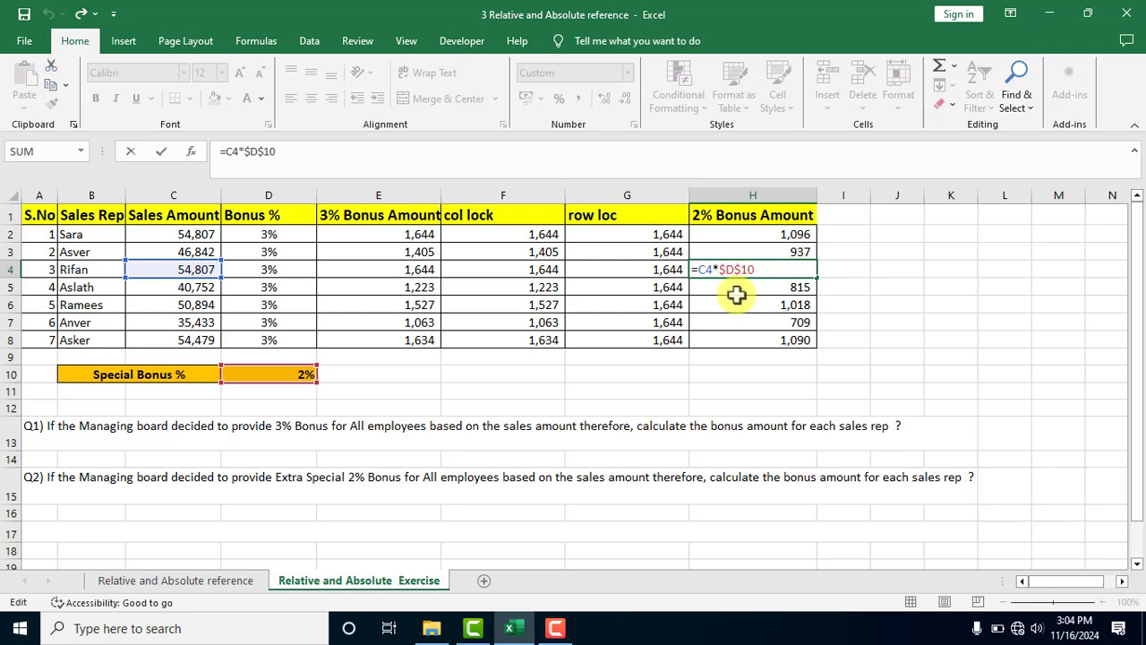
{"action": "key", "text": "Return"}
{"action": "left_click", "coordinate": [759, 234]}
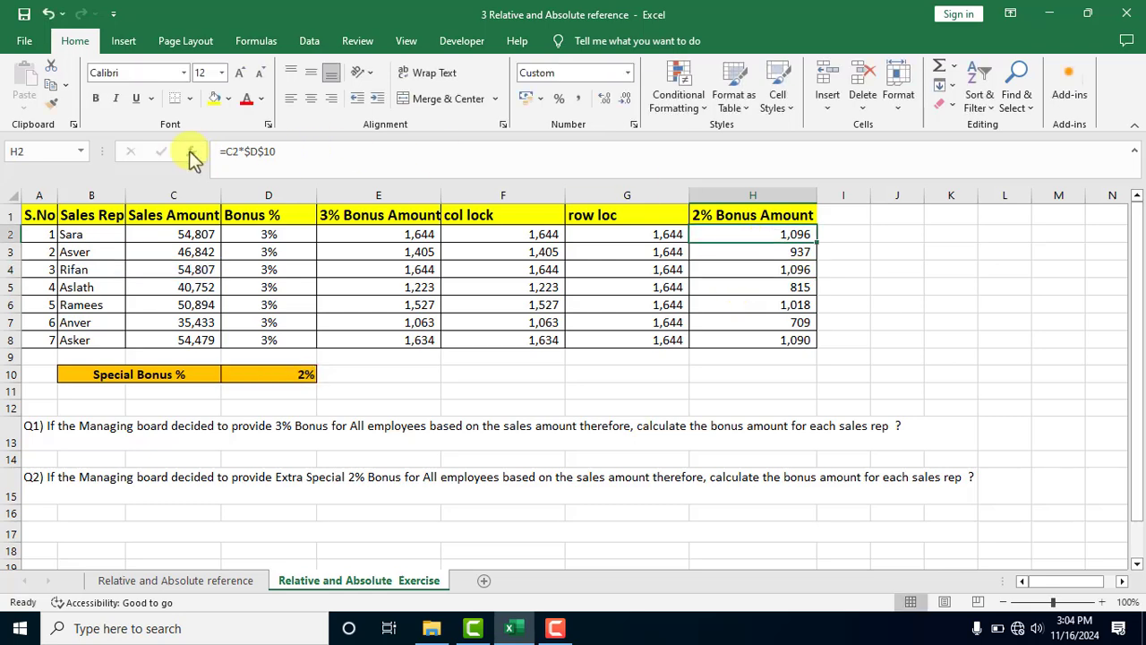
{"action": "left_click", "coordinate": [237, 151]}
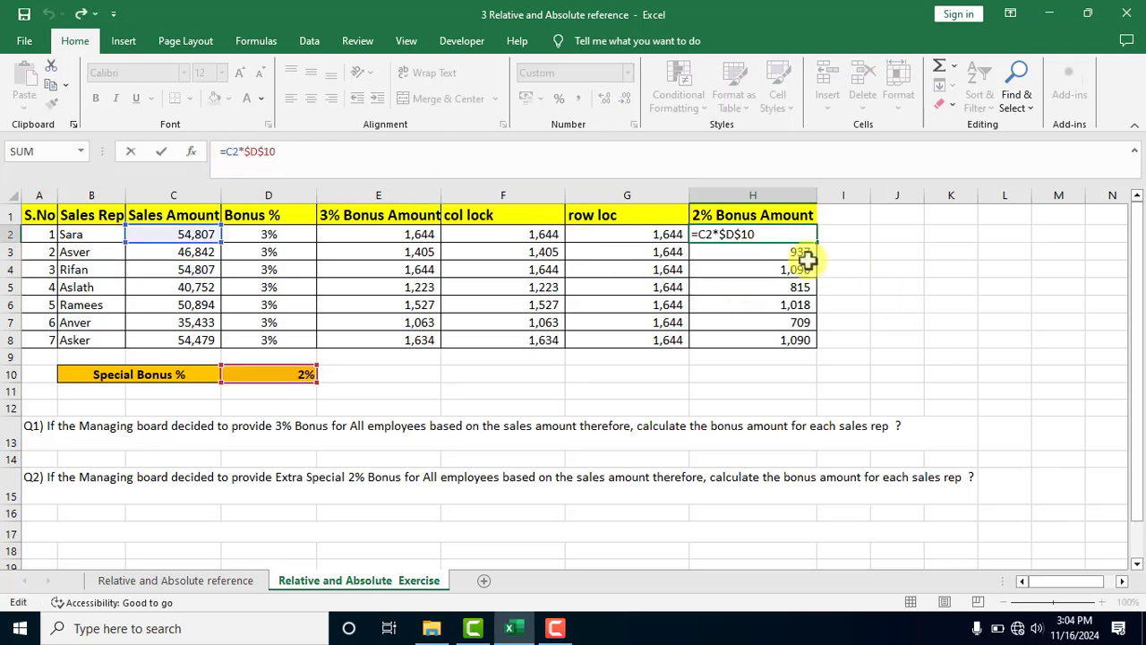
{"action": "key", "text": "Return"}
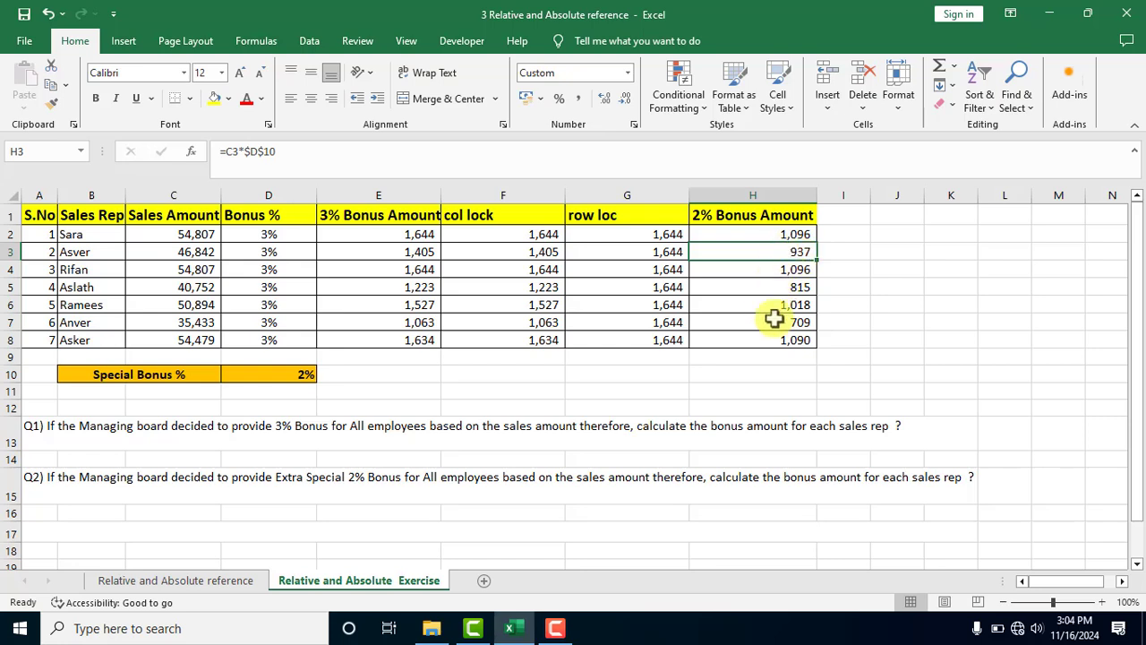